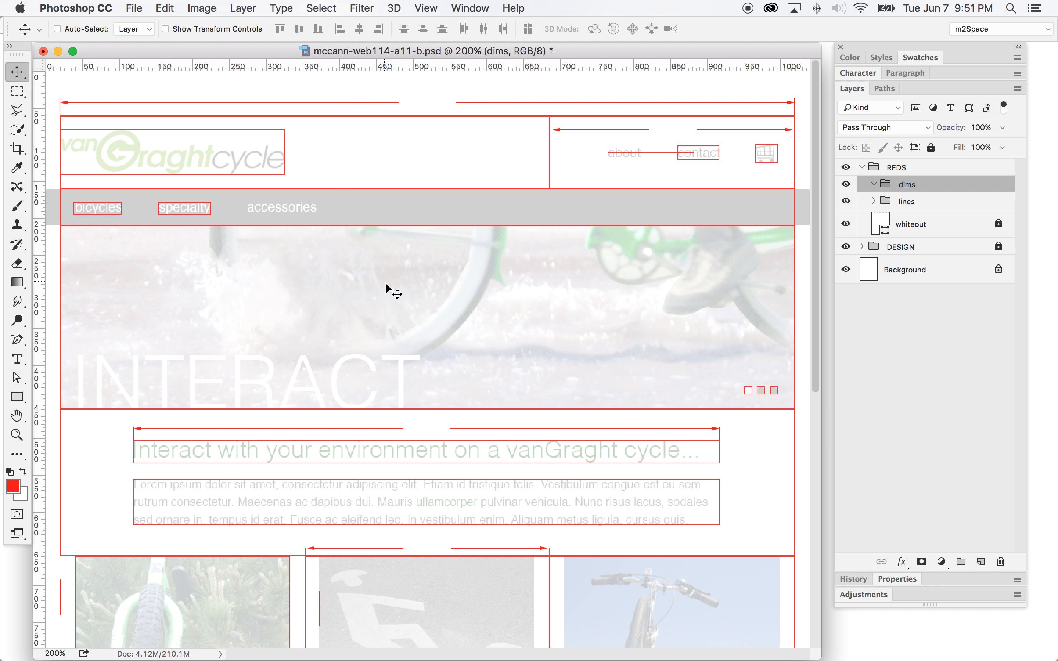
- Add a two-line text label reading "1000px" and "100%" and centre it in the gap of the full-width dimension line above the header
click(16, 359)
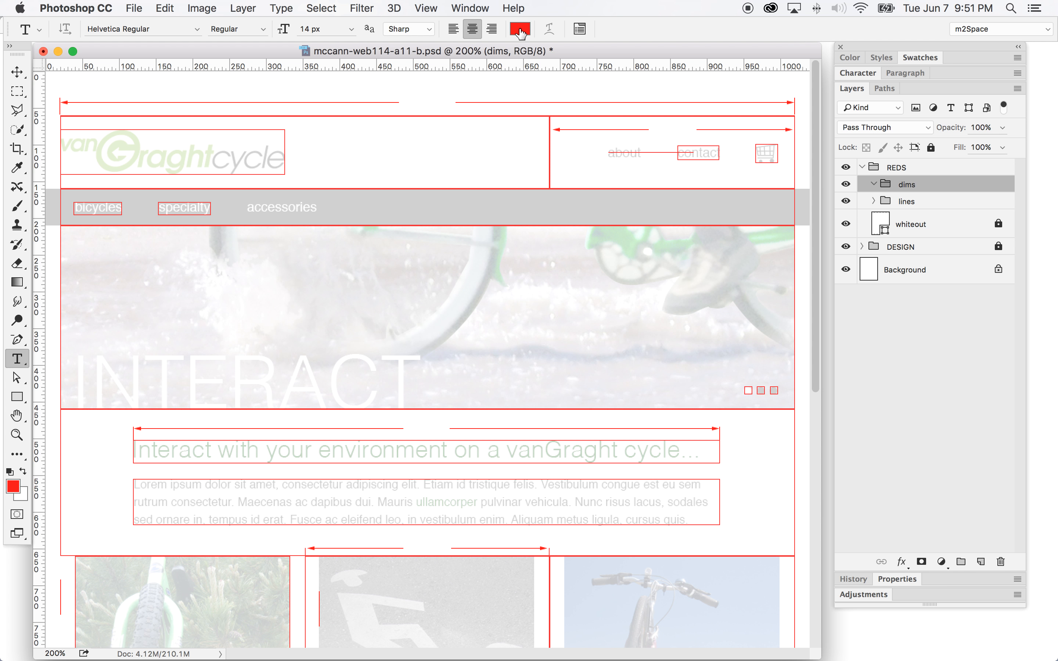
click(413, 93)
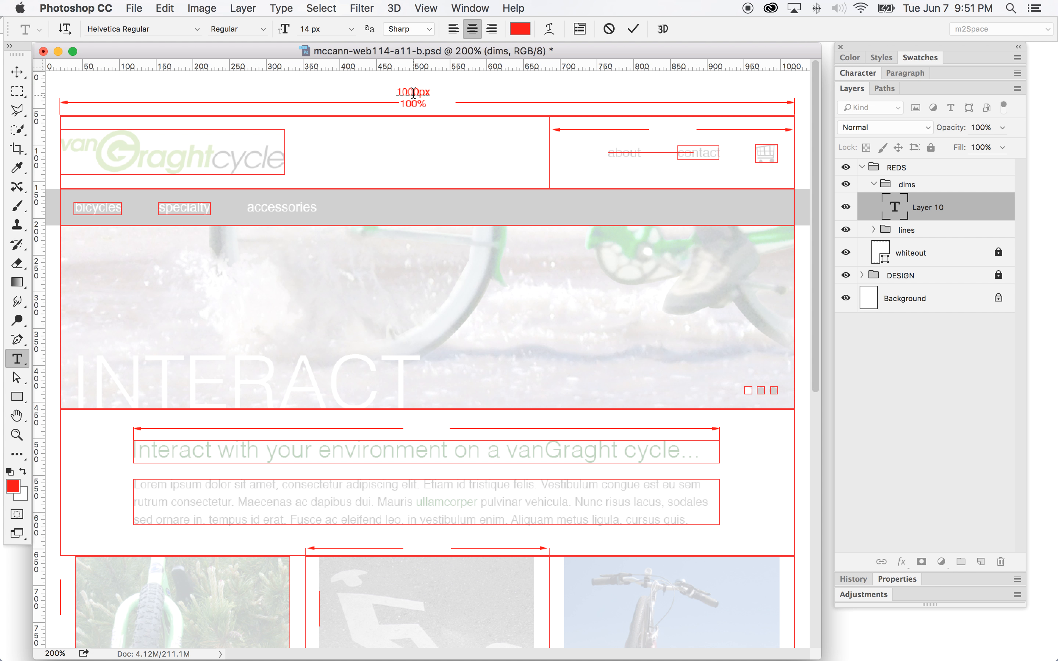
click(16, 71)
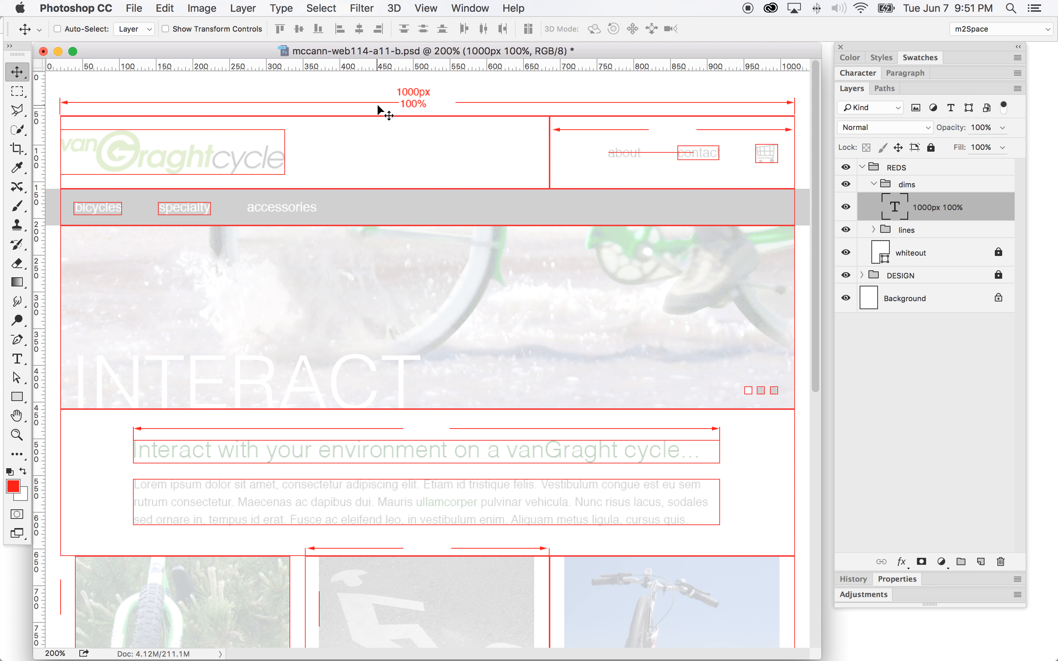
drag(417, 102, 433, 106)
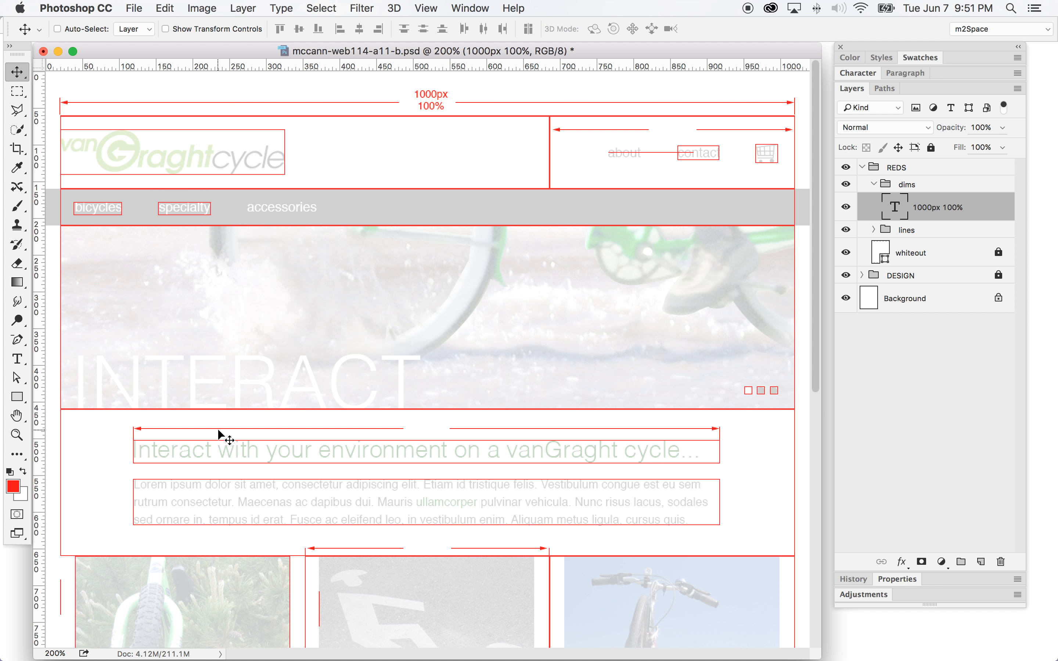
- Display the grid over the page layout
scroll(216, 433, down, 5)
scroll(215, 433, up, 5)
click(433, 9)
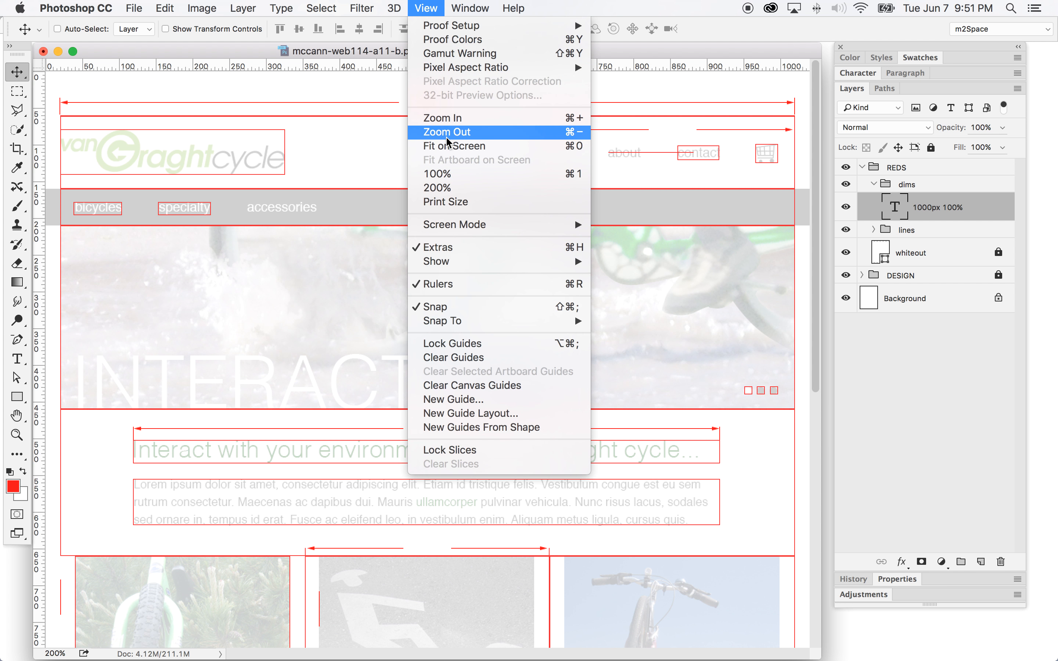
mouse_move(443, 262)
click(611, 301)
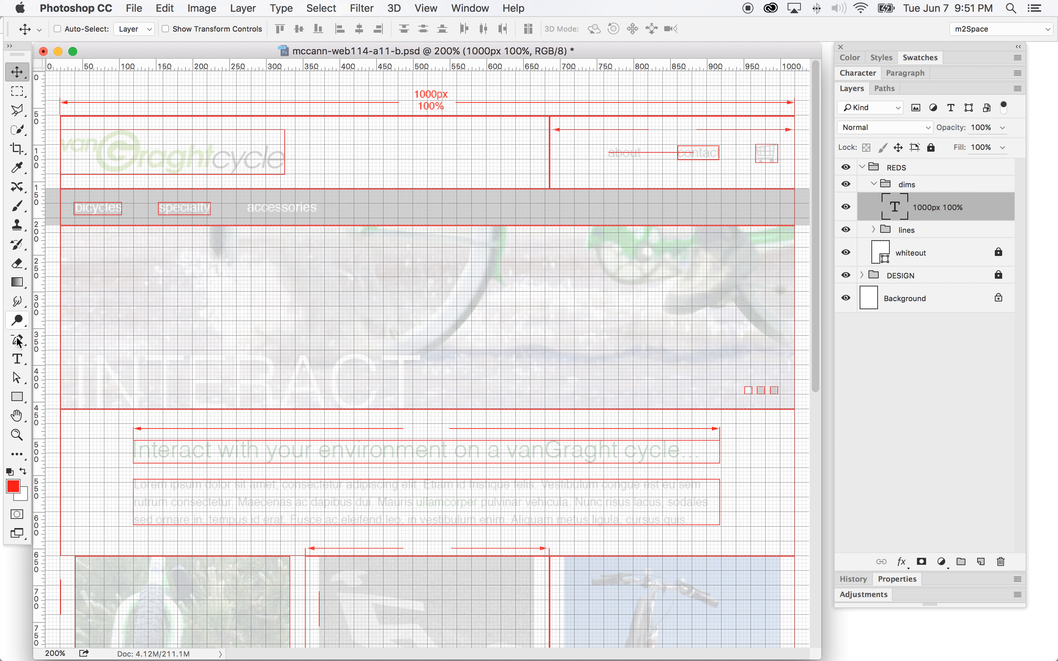
- Add a "20px" text label and place it in the navigation bar at the page margin beside the bicycles box
click(18, 359)
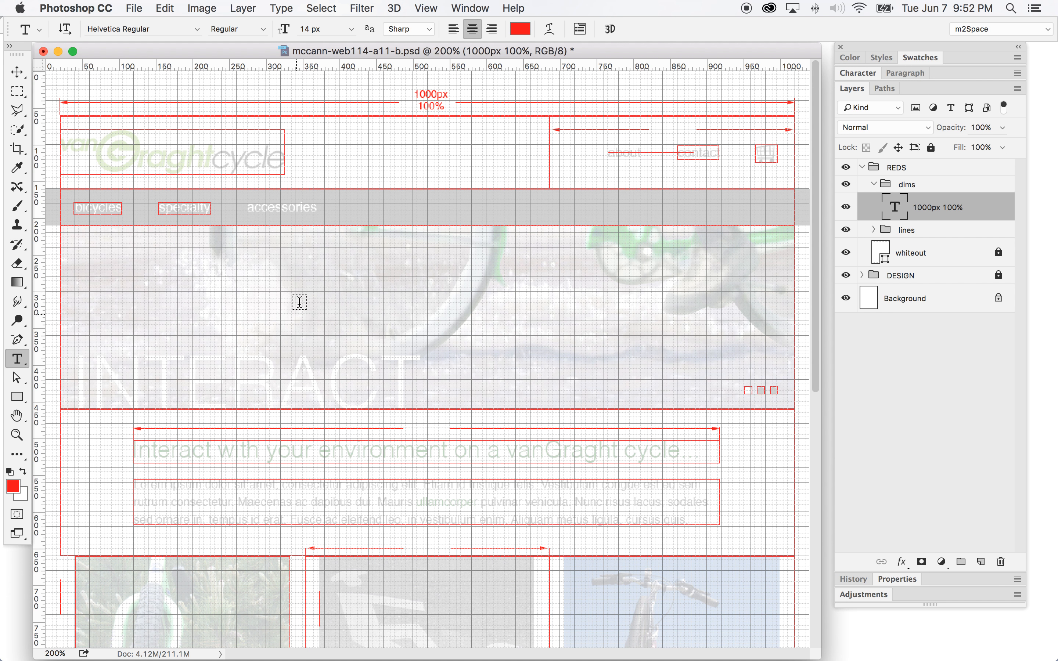
click(235, 300)
text(20px)
click(17, 71)
drag(288, 306, 126, 213)
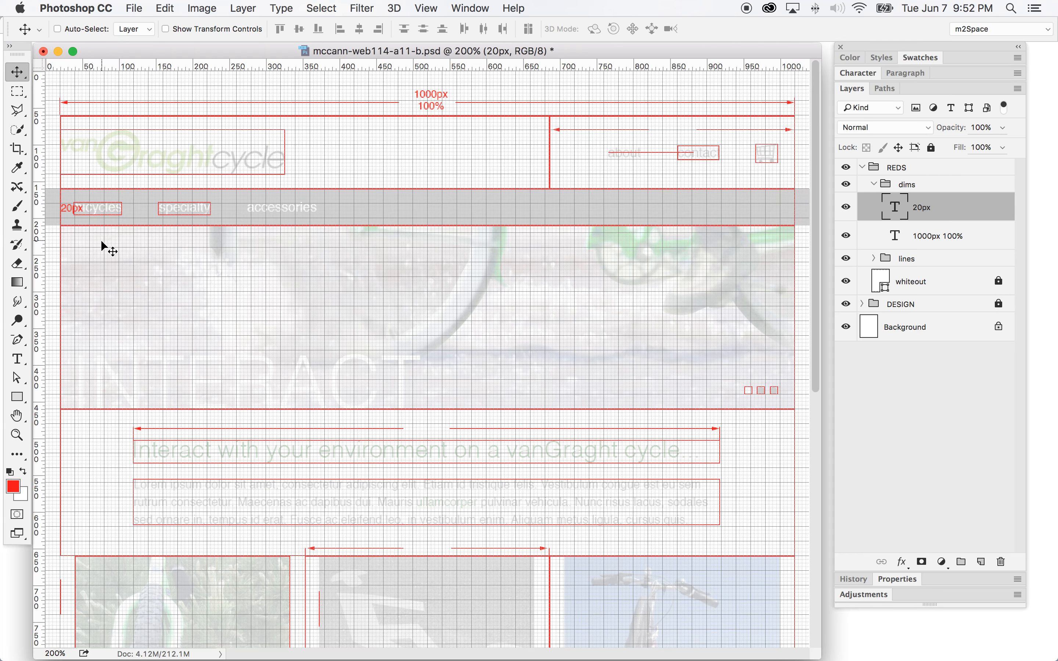
- Duplicate the 20px label and place the copy in the margin beside the Youth cycles photo
scroll(102, 248, down, 2)
scroll(104, 248, down, 4)
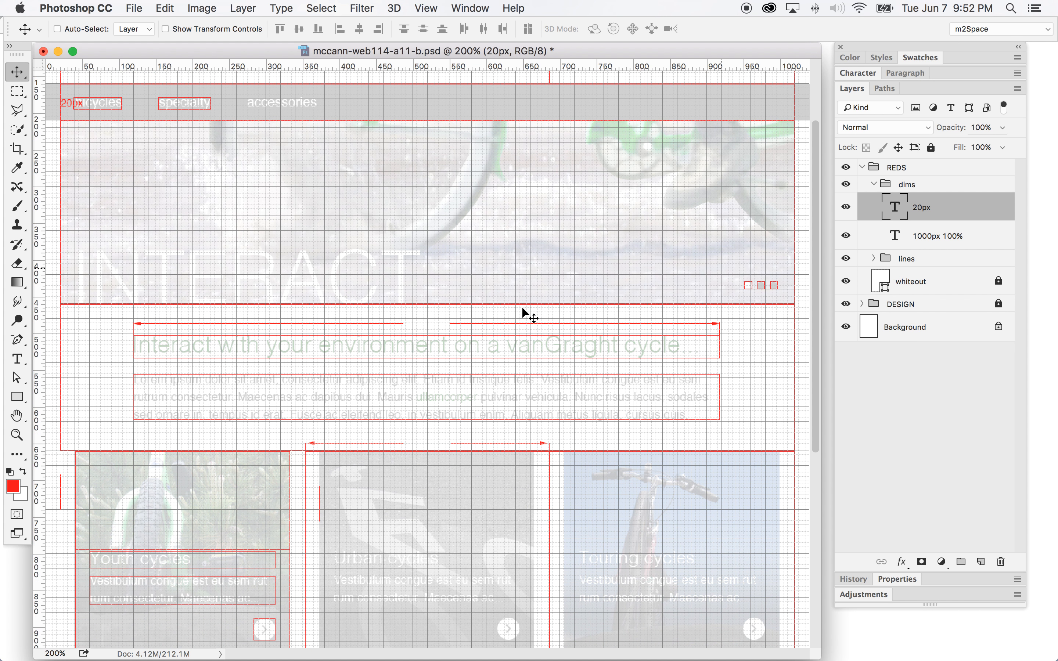
drag(932, 217, 982, 562)
drag(116, 148, 114, 511)
- Duplicate the 20px label twice and place the copies at the two ends of the Youth cycles heading box inside its card
scroll(193, 483, down, 5)
drag(932, 218, 981, 561)
drag(115, 416, 134, 487)
drag(949, 219, 980, 561)
drag(149, 497, 308, 495)
- Duplicate the 20px label twice and place the copies on both sides of the column line between the Youth and Urban cards
drag(959, 220, 980, 563)
mouse_move(314, 499)
mouse_down()
mouse_move(339, 445)
mouse_move(328, 441)
mouse_up()
drag(959, 221, 980, 563)
drag(306, 436, 327, 410)
- Duplicate the navigation bar's 20px label and move the copy above the logo at the top edge of the header
scroll(396, 439, down, 5)
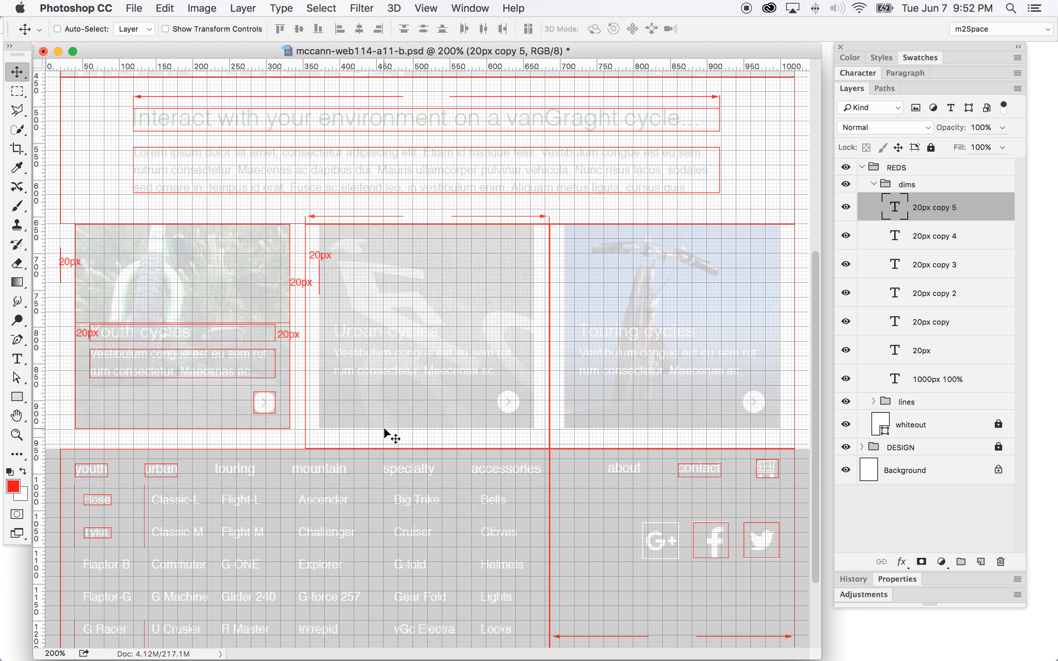
scroll(384, 429, down, 3)
scroll(323, 401, up, 2)
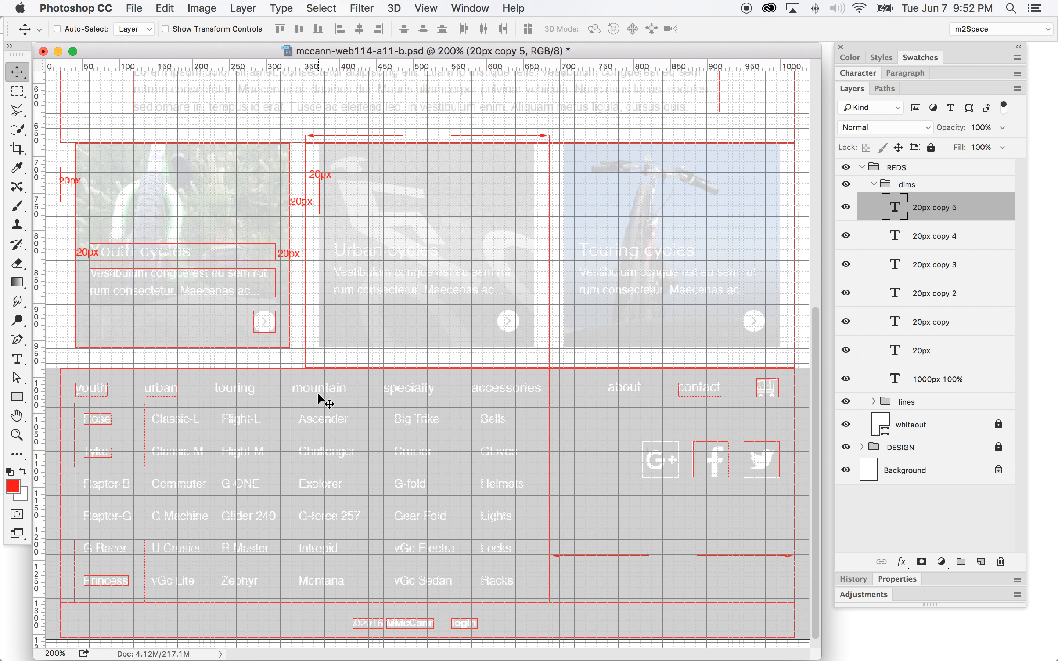
scroll(222, 396, up, 4)
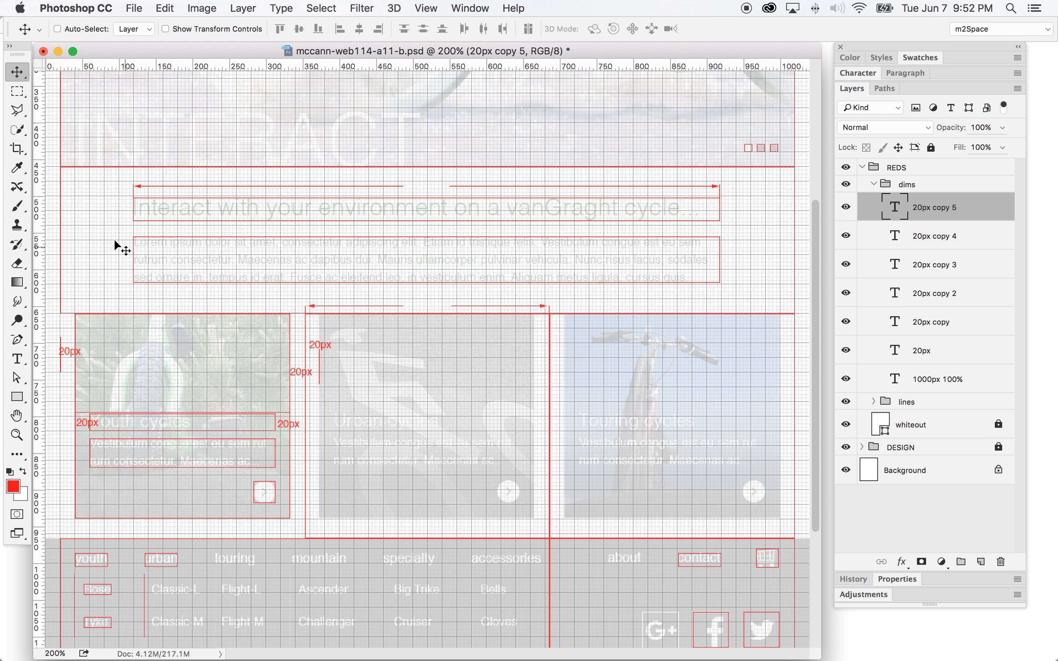
scroll(274, 316, up, 1)
scroll(271, 332, up, 4)
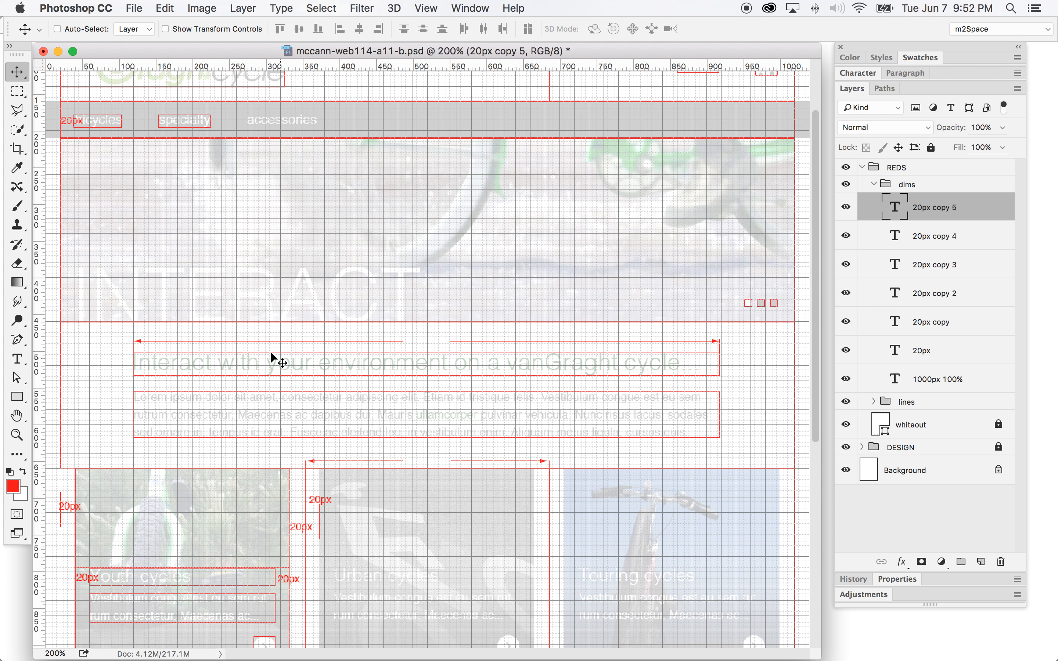
scroll(182, 276, up, 2)
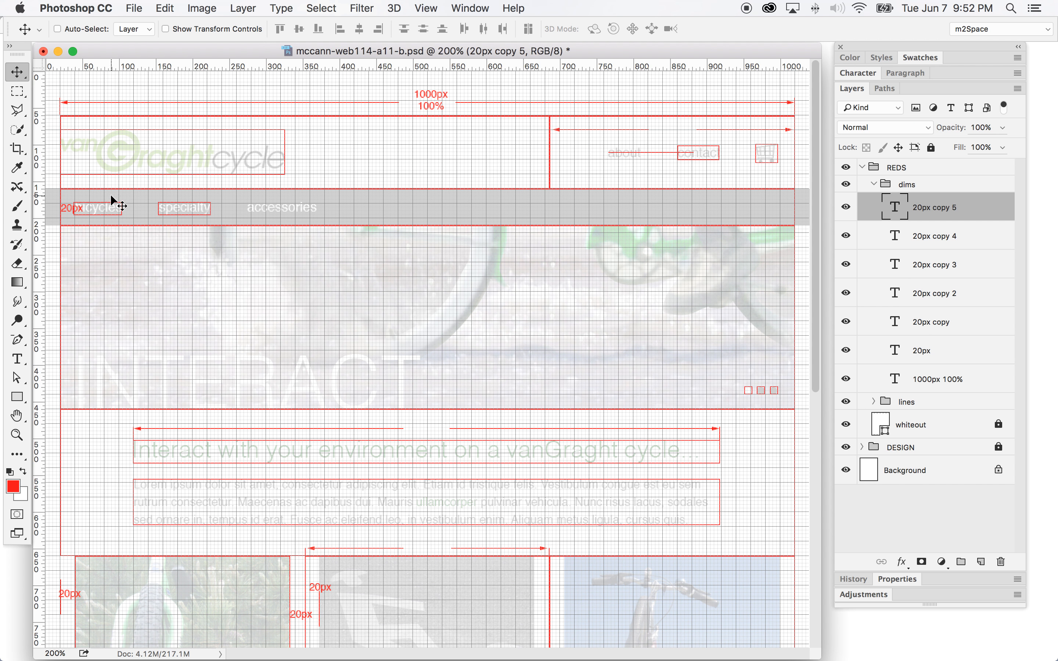
click(948, 349)
drag(959, 347, 981, 562)
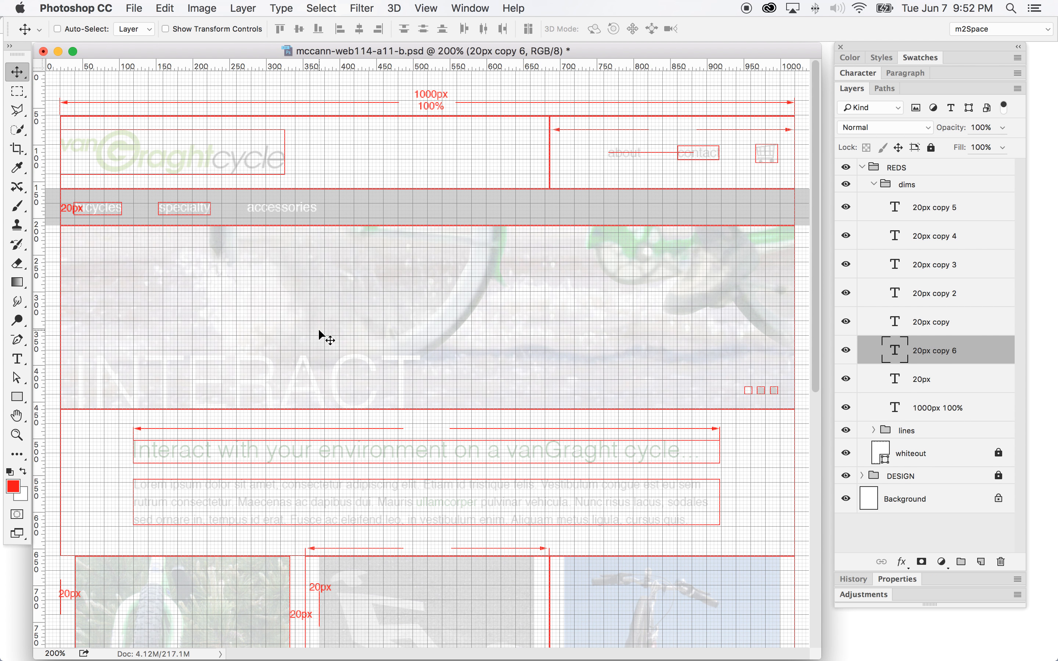
drag(81, 226, 108, 126)
- Rotate the 20px label above the logo by -90 degrees and move it into the gap between the header's top edge and the logo box
click(168, 7)
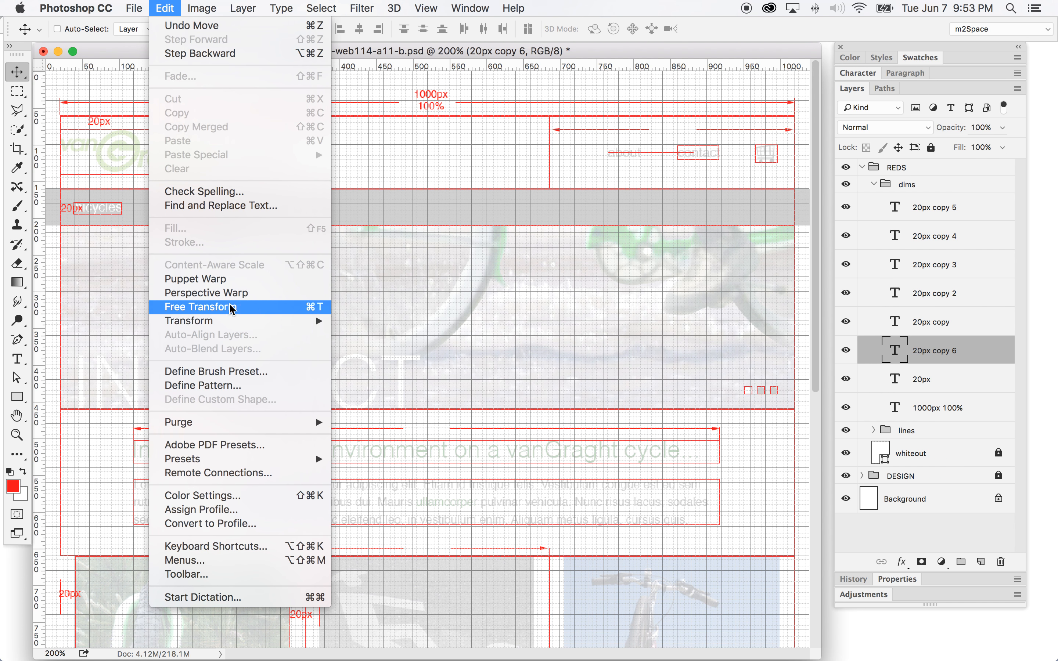
click(217, 309)
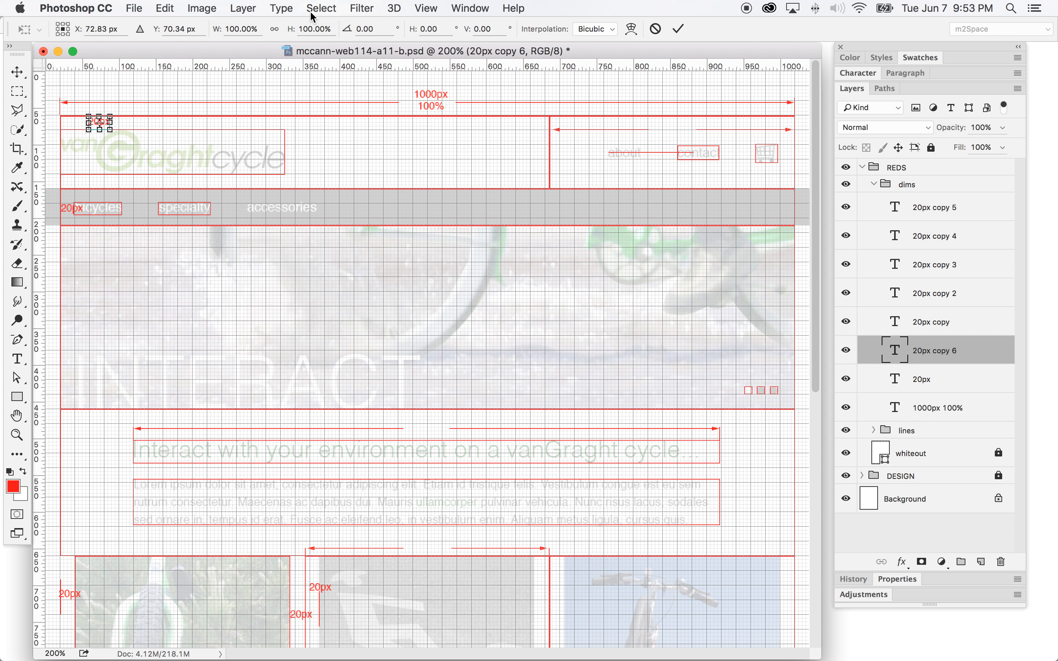
drag(380, 30, 357, 29)
text(-90)
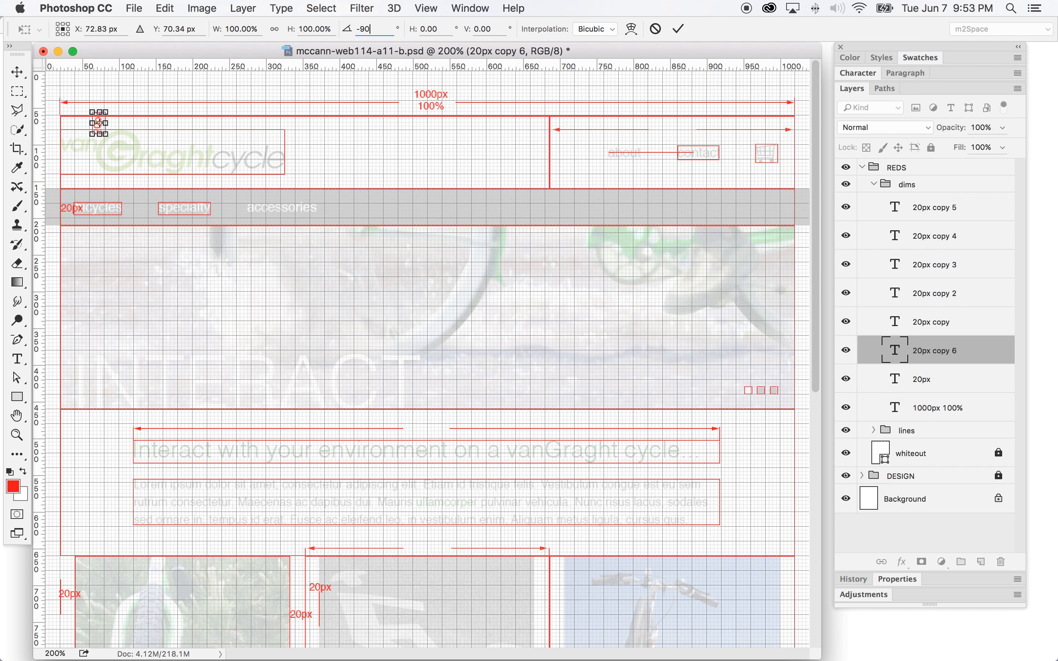
click(16, 72)
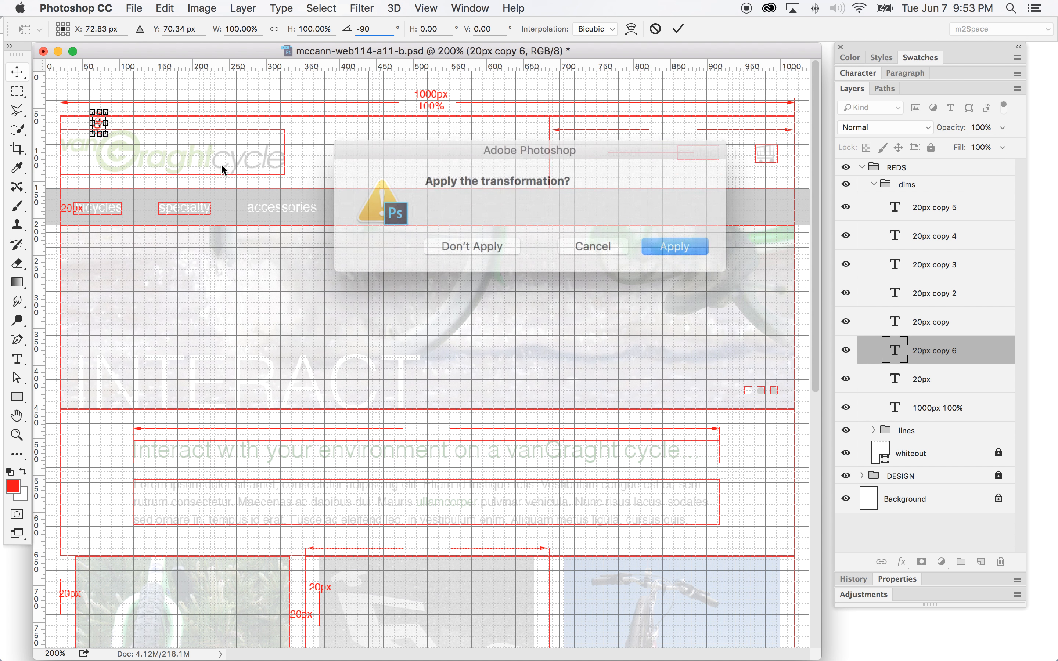
click(665, 244)
drag(139, 123, 116, 119)
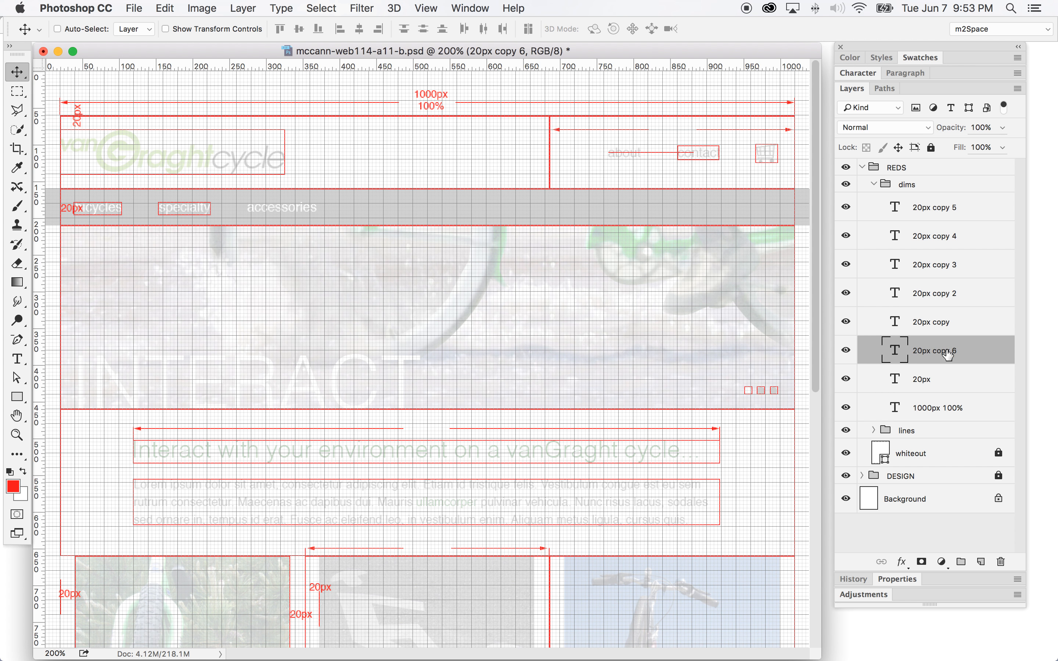
- Duplicate the rotated 20px label twice, placing one copy below the logo box and the other above the bicycles box
drag(947, 354, 981, 561)
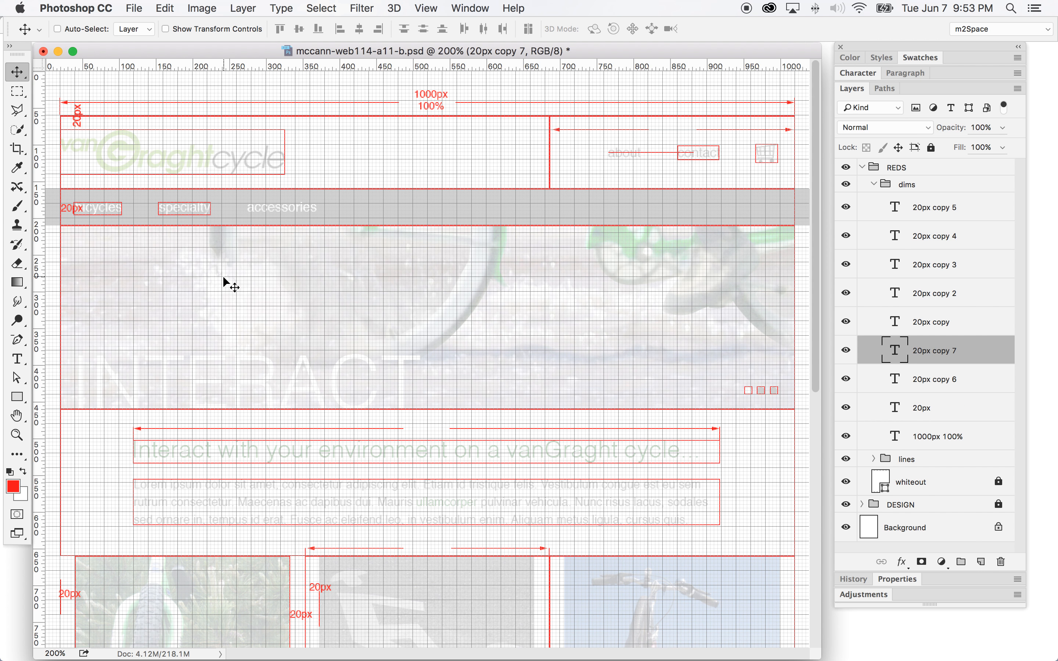
drag(94, 123, 98, 187)
drag(913, 363, 980, 562)
drag(99, 181, 113, 195)
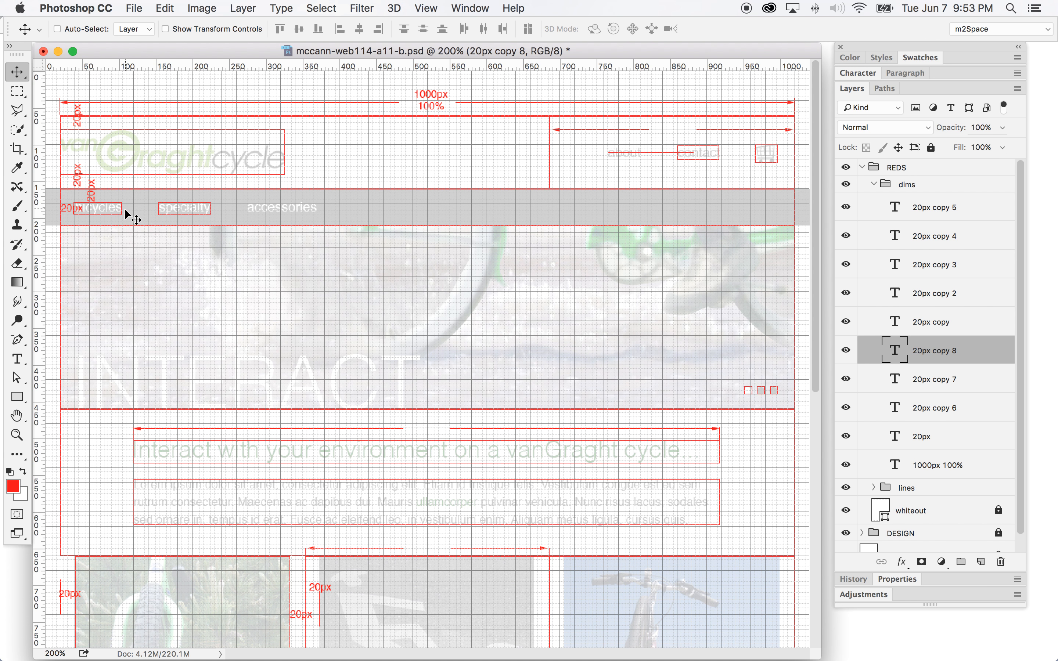
- Measure the gap between the bicycles and specialty boxes with a rectangular marquee selection and deselect it
click(19, 93)
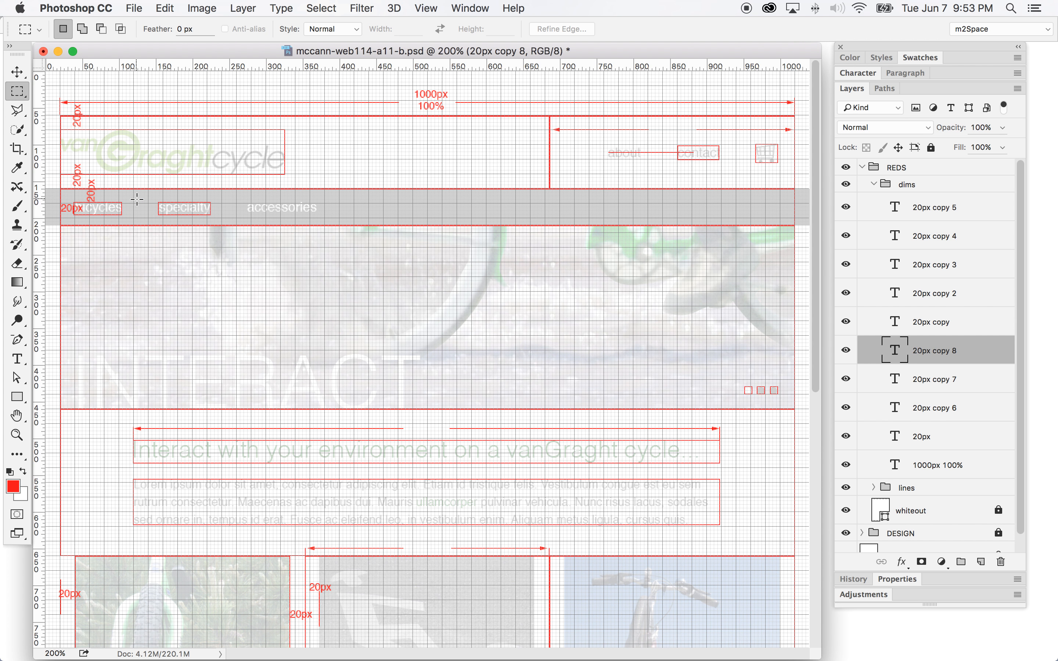
click(16, 435)
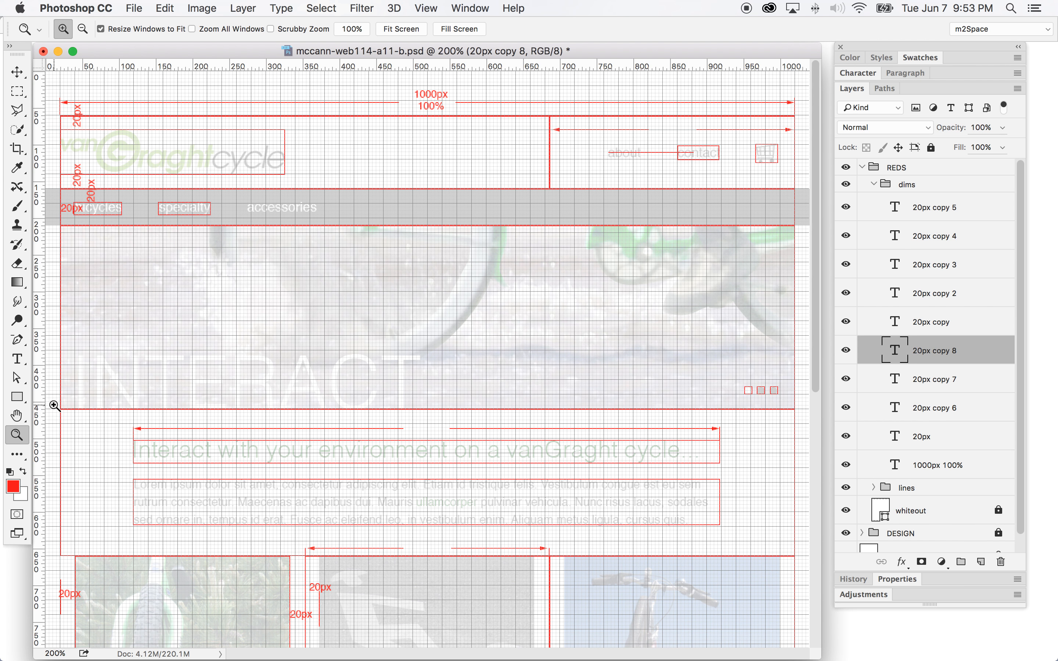
click(161, 207)
click(206, 279)
click(239, 356)
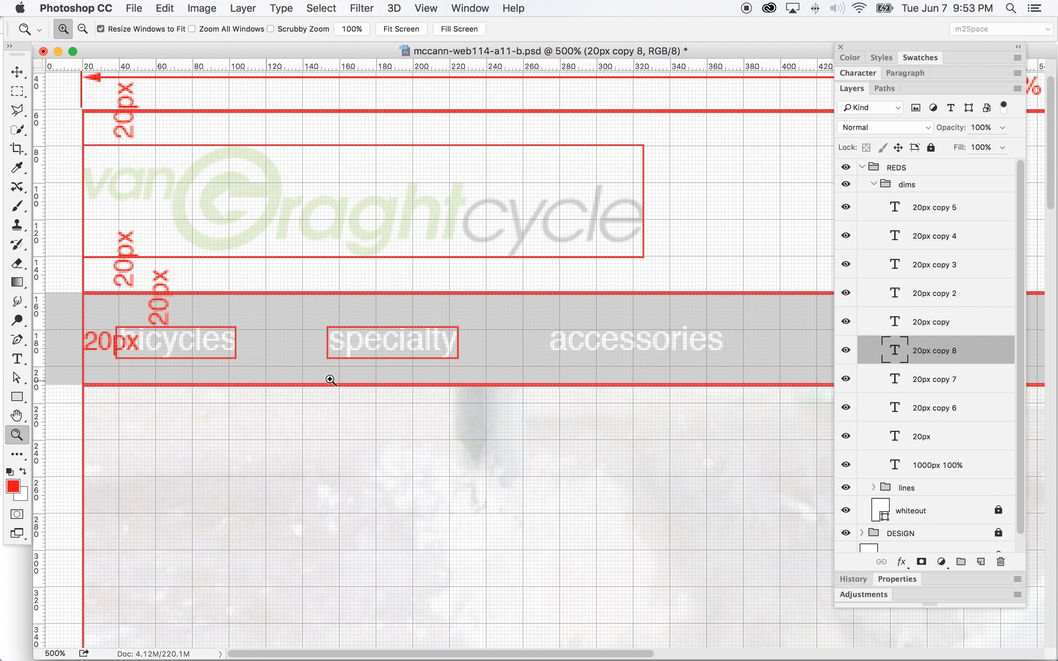
click(338, 356)
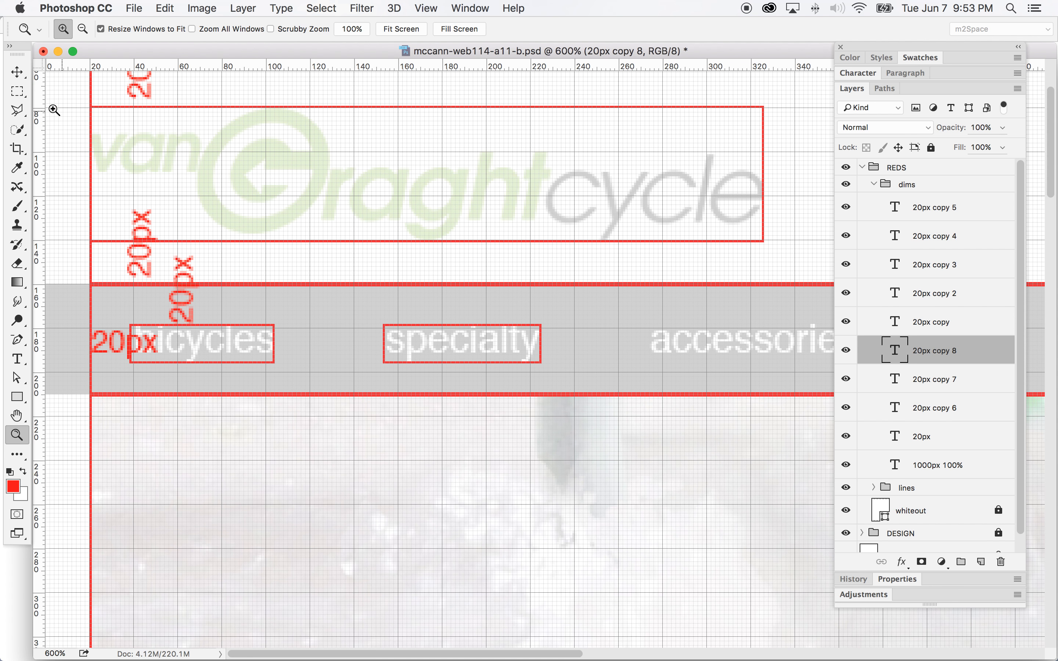
click(17, 91)
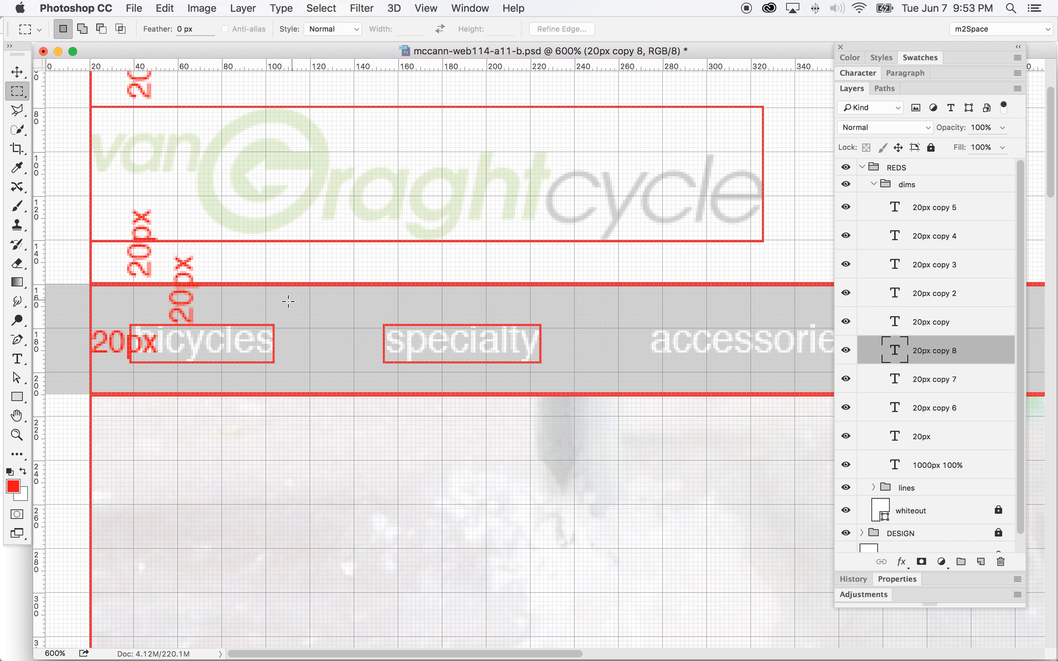
drag(275, 326, 383, 359)
click(322, 7)
click(334, 39)
- Duplicate the horizontal 20px navigation label, place the copy between the bicycles and specialty boxes, and change its text to "50px"
drag(888, 439, 980, 562)
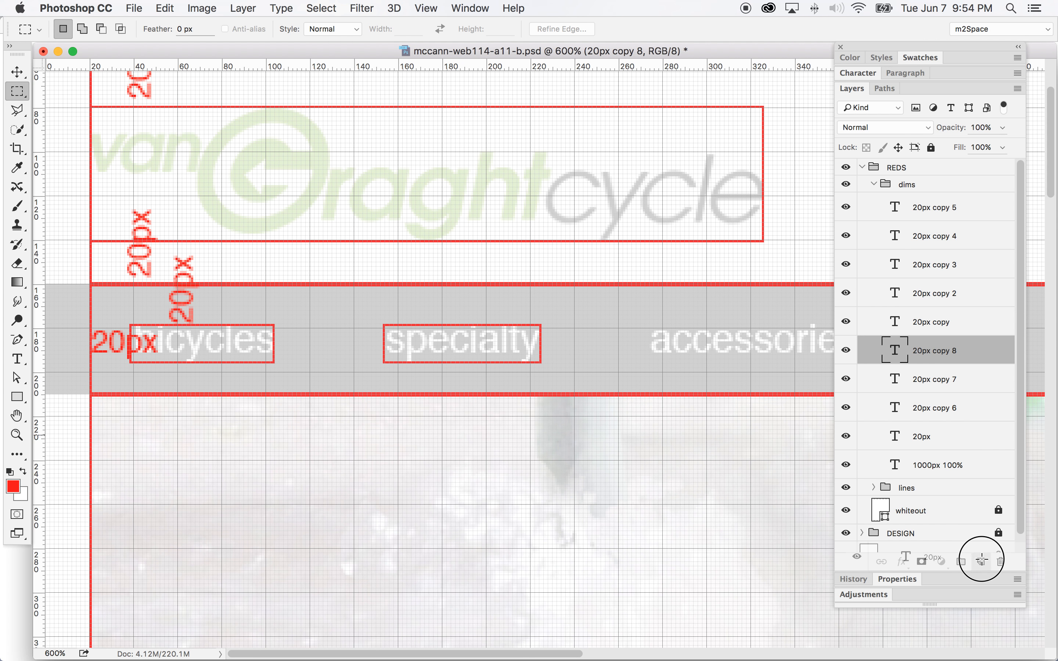
click(17, 72)
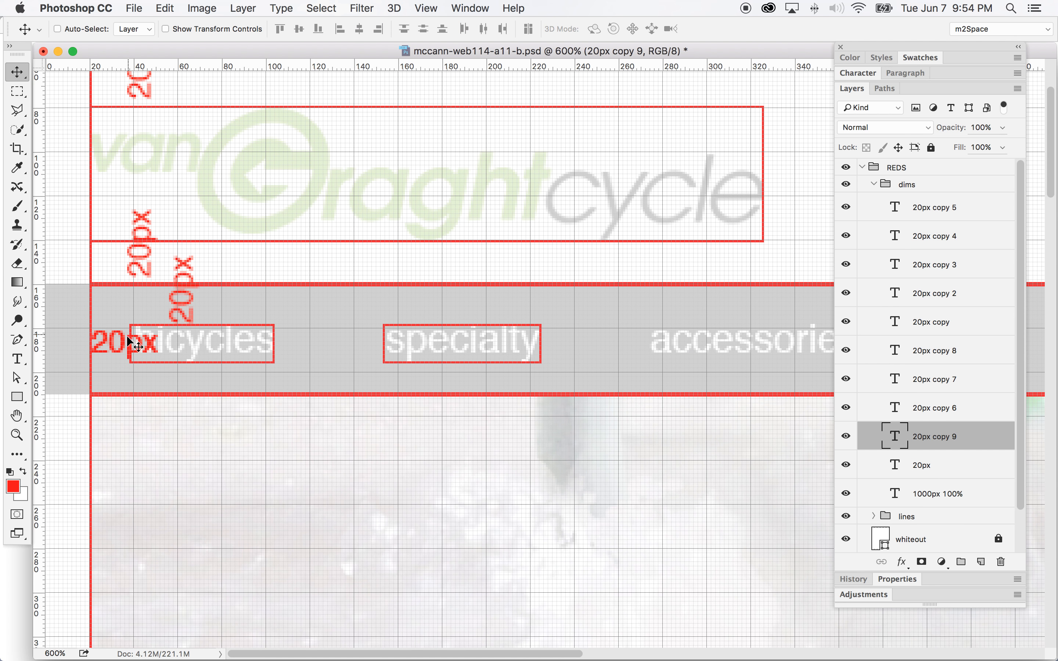
drag(134, 348, 297, 340)
click(17, 358)
text(50)
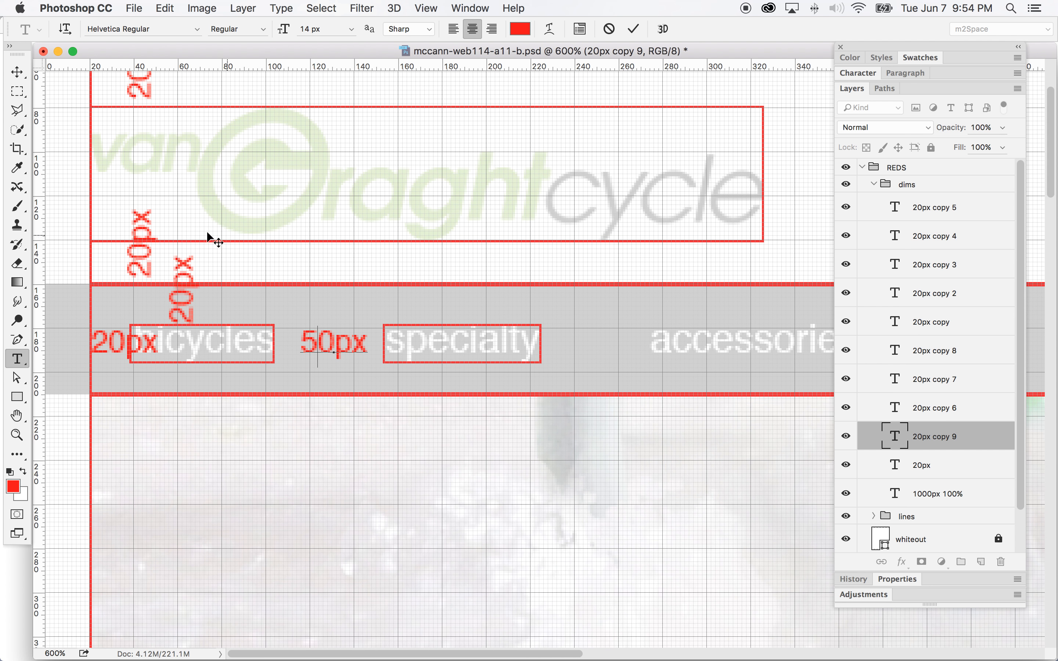
click(17, 72)
- Duplicate the 1000px 100% label and place the copy at the gap in the width arrow above the Interact heading
key(super+minus)
key(super+minus)
key(super+minus)
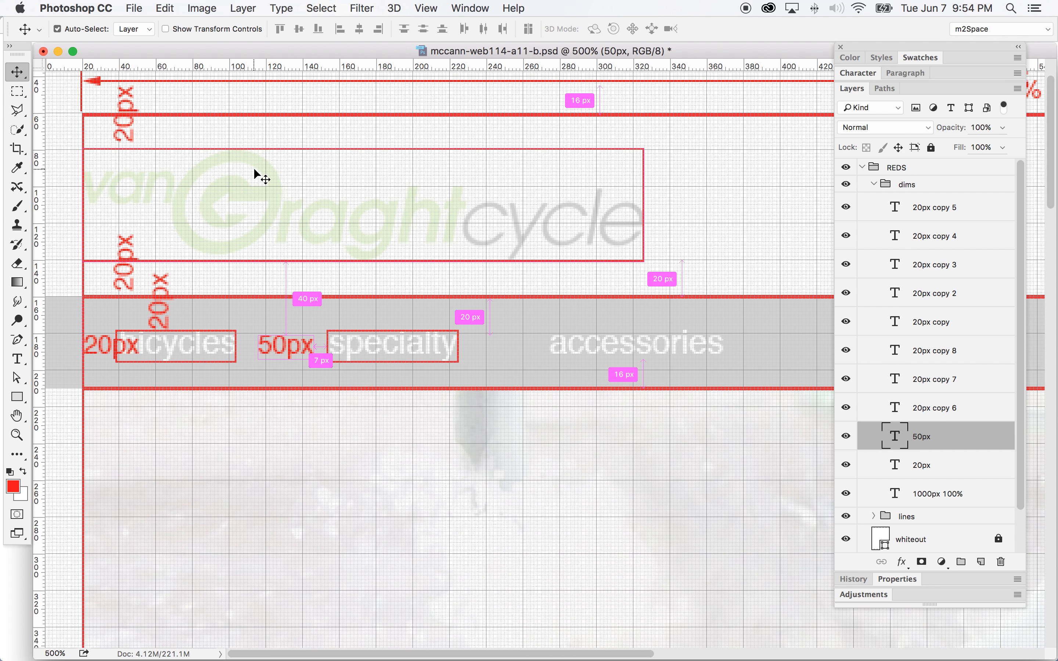
key(super+minus)
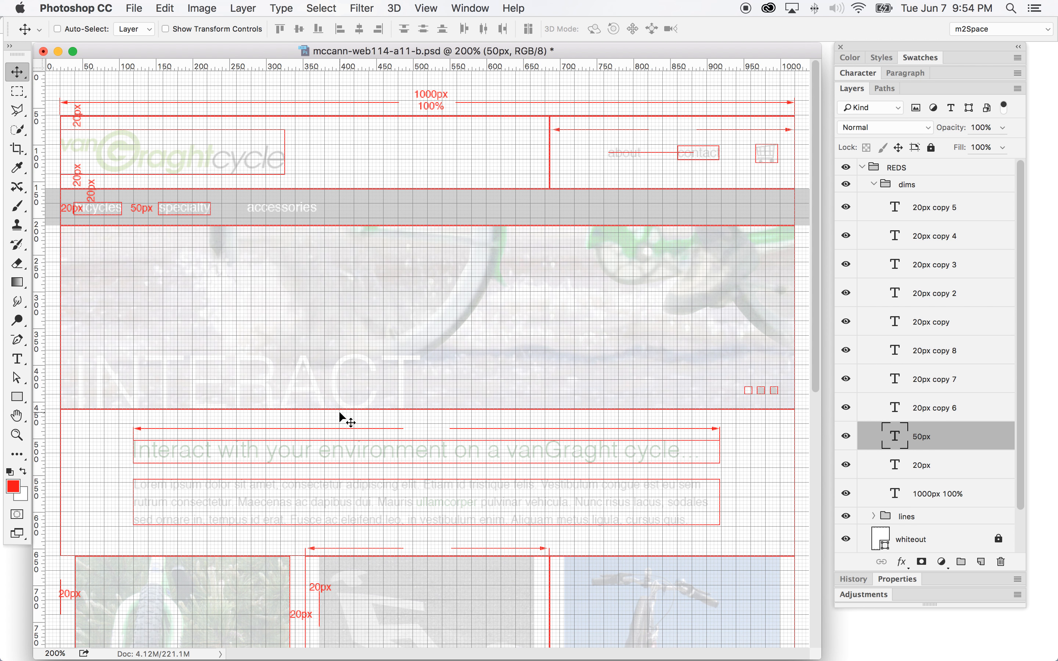
drag(975, 494, 980, 562)
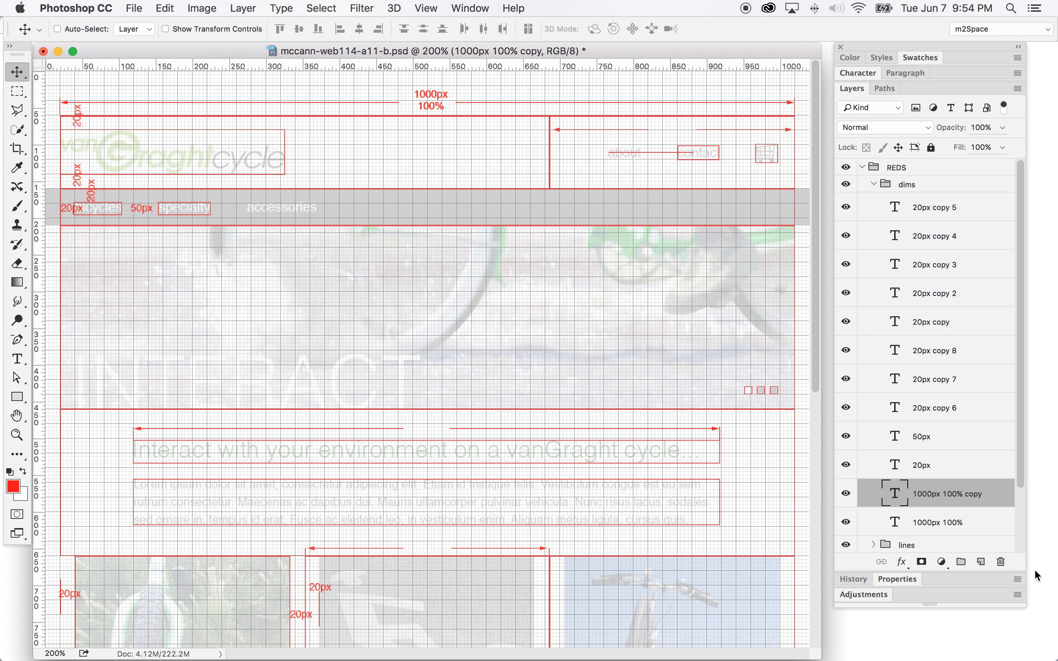
drag(442, 85, 437, 410)
- Change the copied label above the Interact heading to read "800px" and "80%"
click(18, 359)
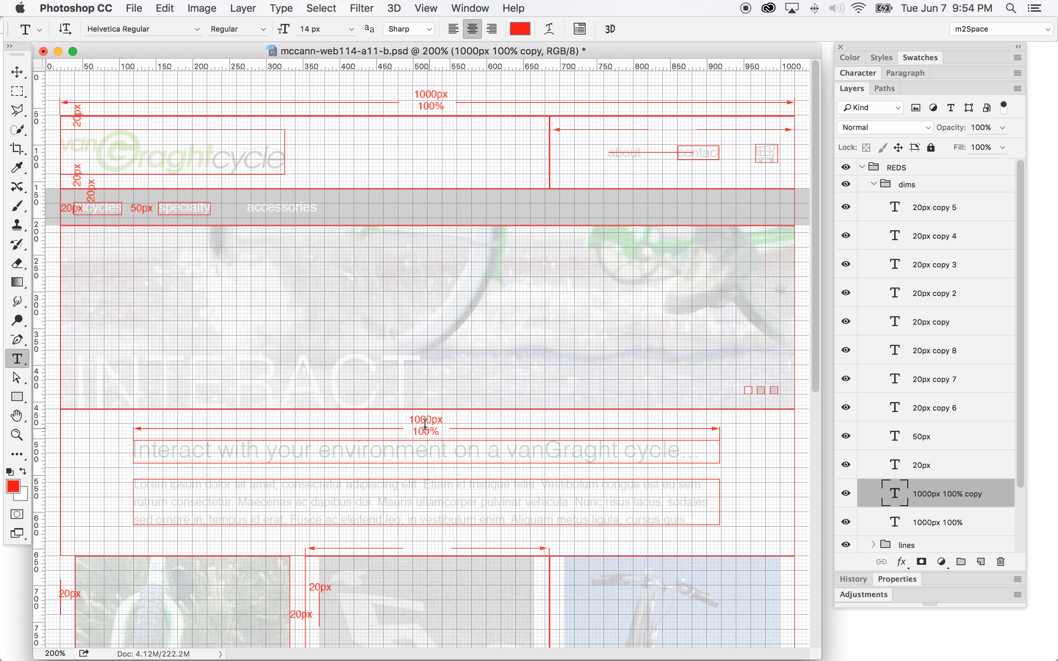
drag(423, 420, 400, 420)
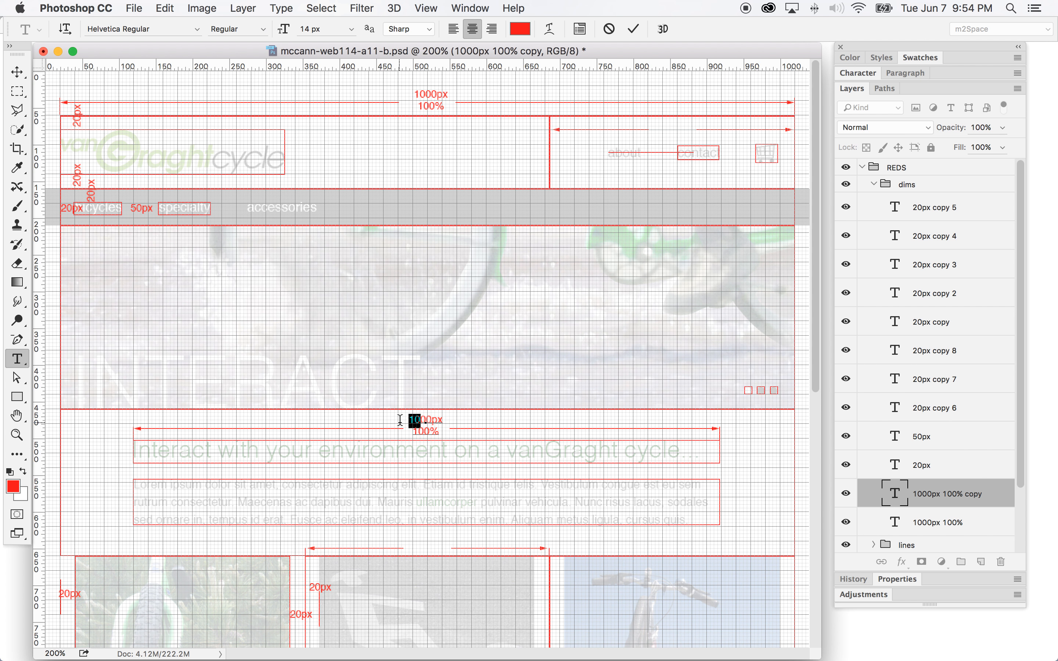
text(8)
drag(423, 431, 413, 432)
text(8)
click(17, 71)
- Duplicate the 800px 80% label and move the copy to the width arrow above the Urban cycles column
scroll(573, 385, down, 3)
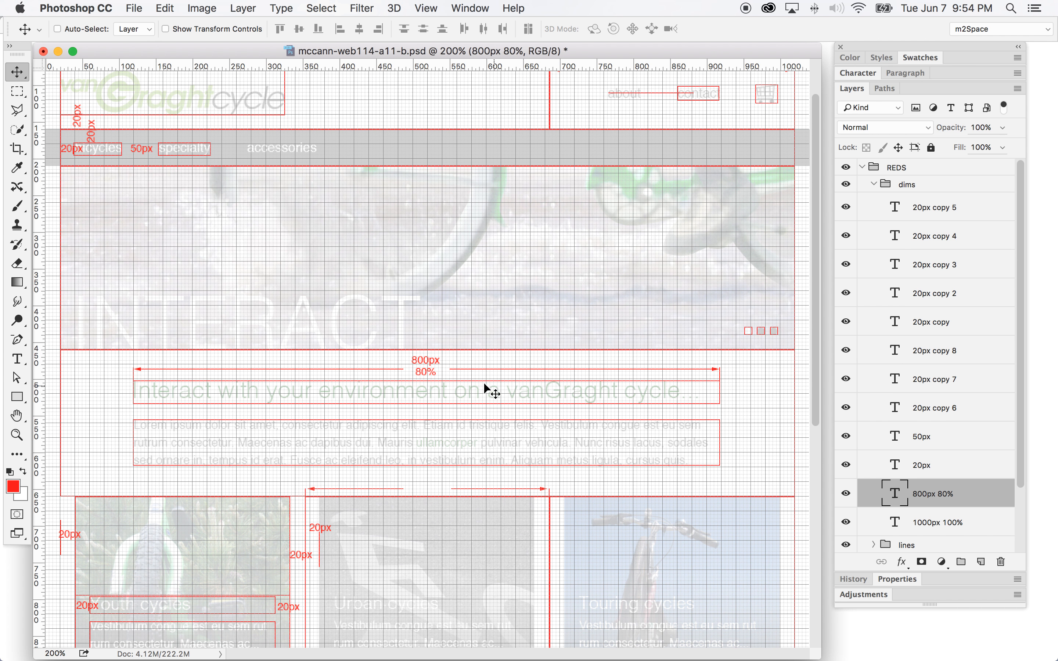
drag(968, 501, 980, 561)
drag(484, 374, 478, 482)
- Replace the text of the label above the Urban cycles column with "33%" and move it into the arrow's gap
click(25, 364)
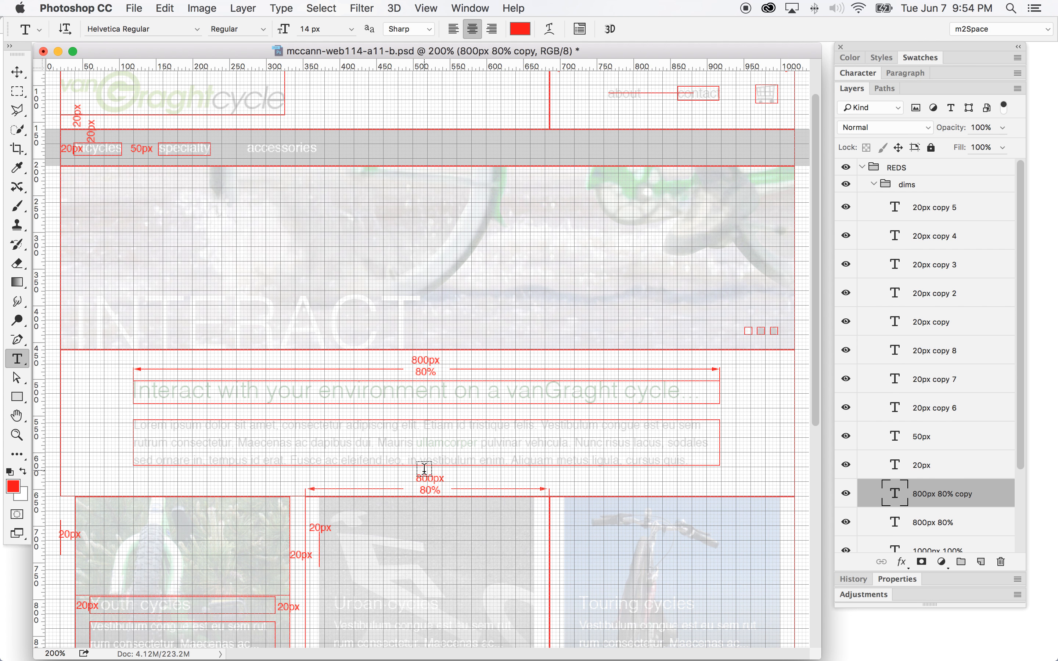
click(412, 475)
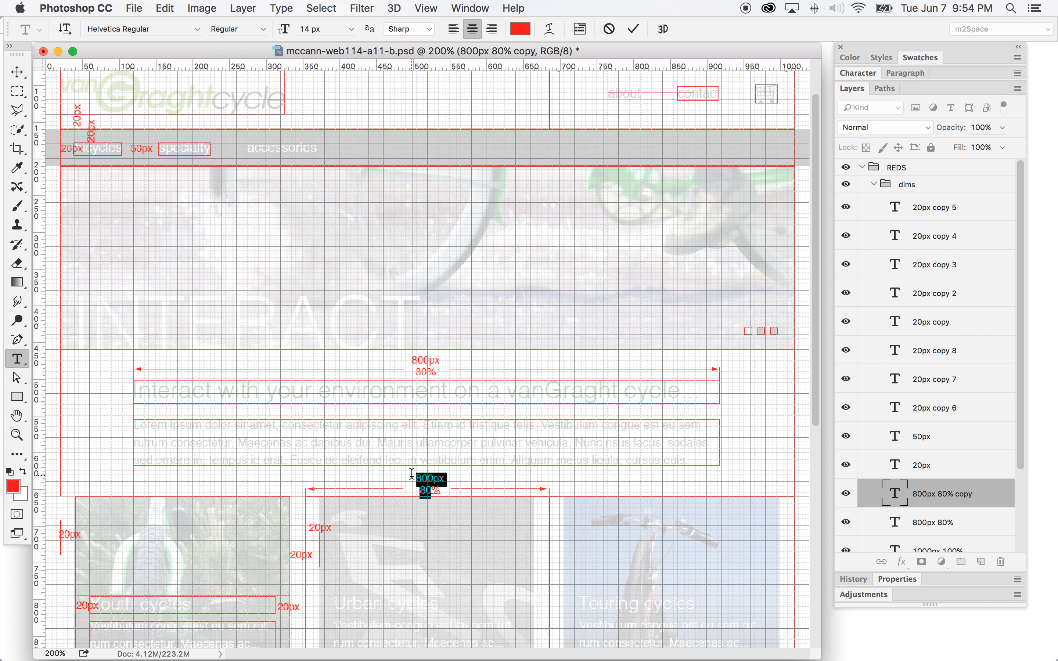
key(super+a)
text(33%)
click(22, 69)
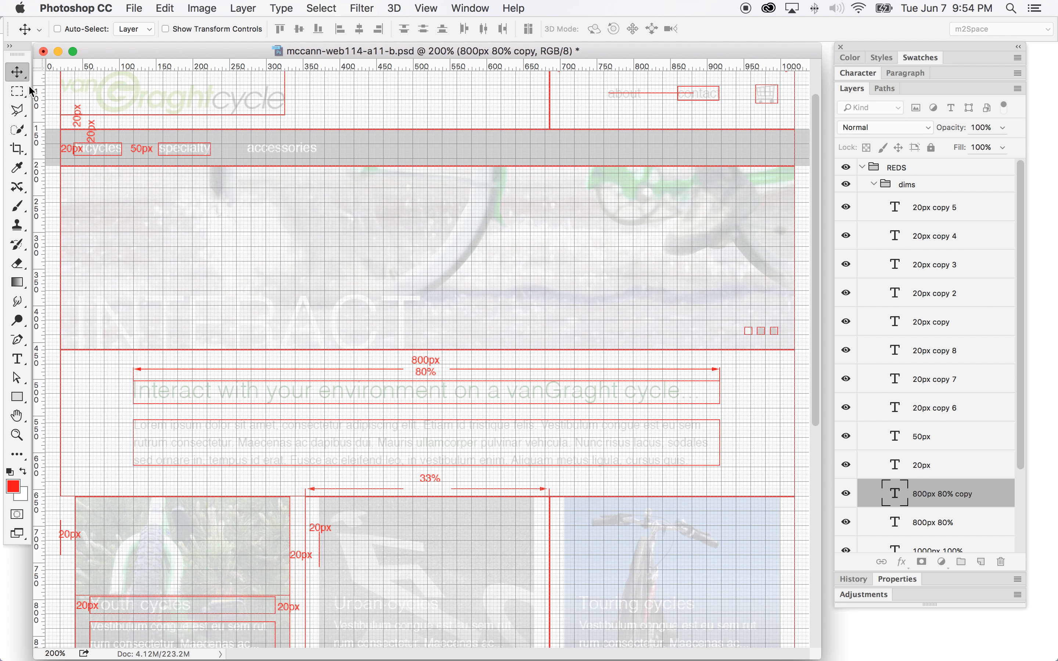
drag(477, 482, 477, 494)
- Duplicate the 33% label and place the copy in the gap of the width arrow below the footer's social media icons
scroll(478, 498, down, 5)
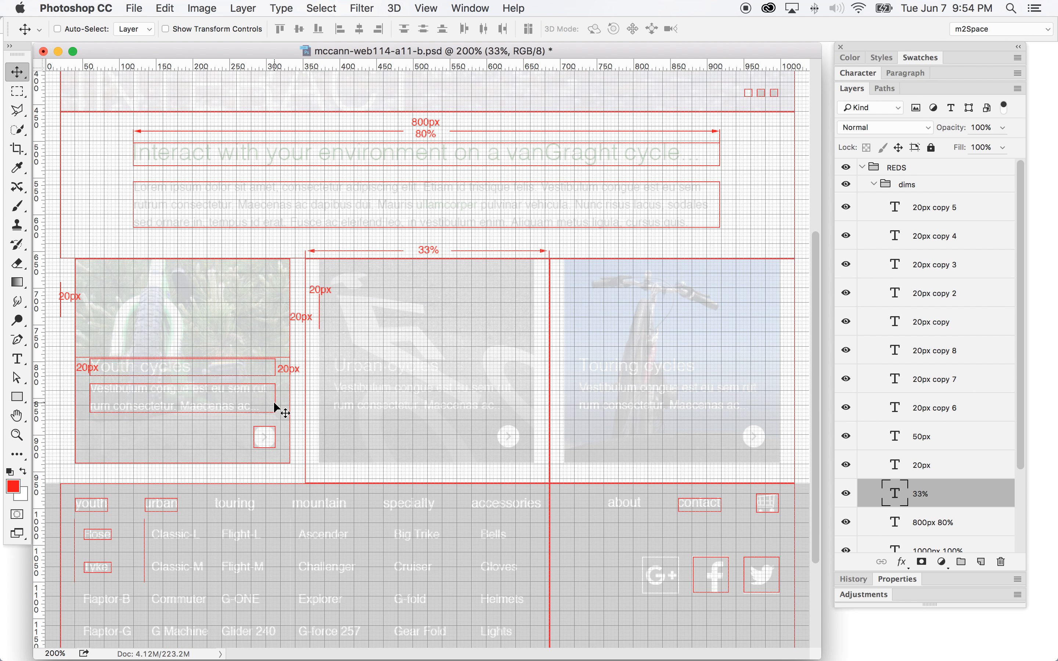
scroll(472, 496, down, 3)
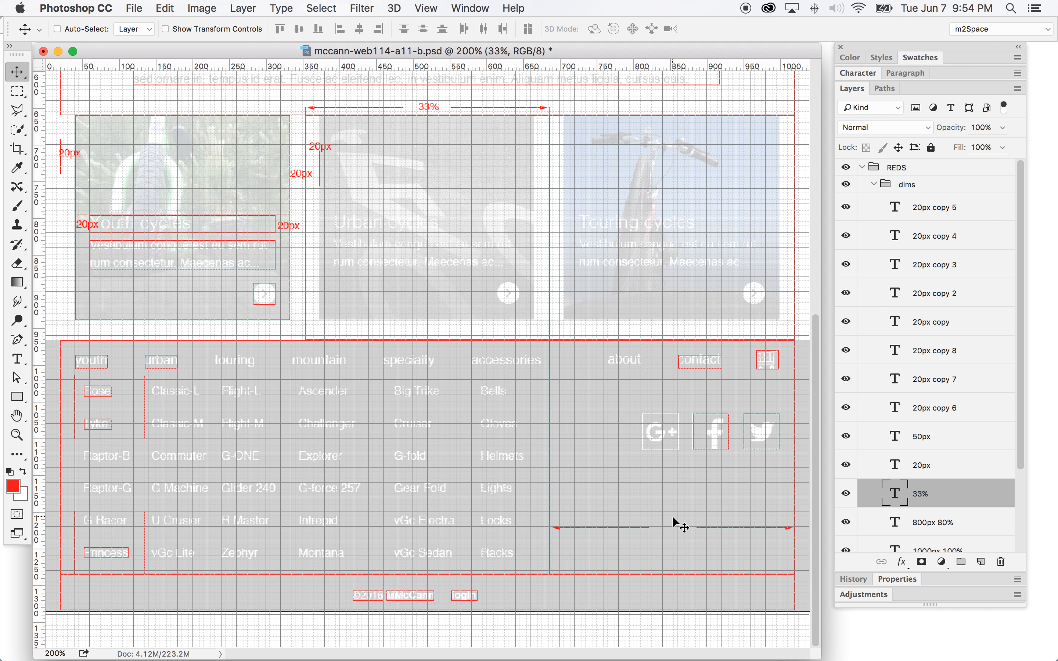
scroll(630, 401, up, 3)
scroll(568, 389, down, 3)
scroll(472, 326, up, 1)
scroll(474, 330, up, 1)
drag(933, 494, 981, 562)
drag(484, 196, 551, 462)
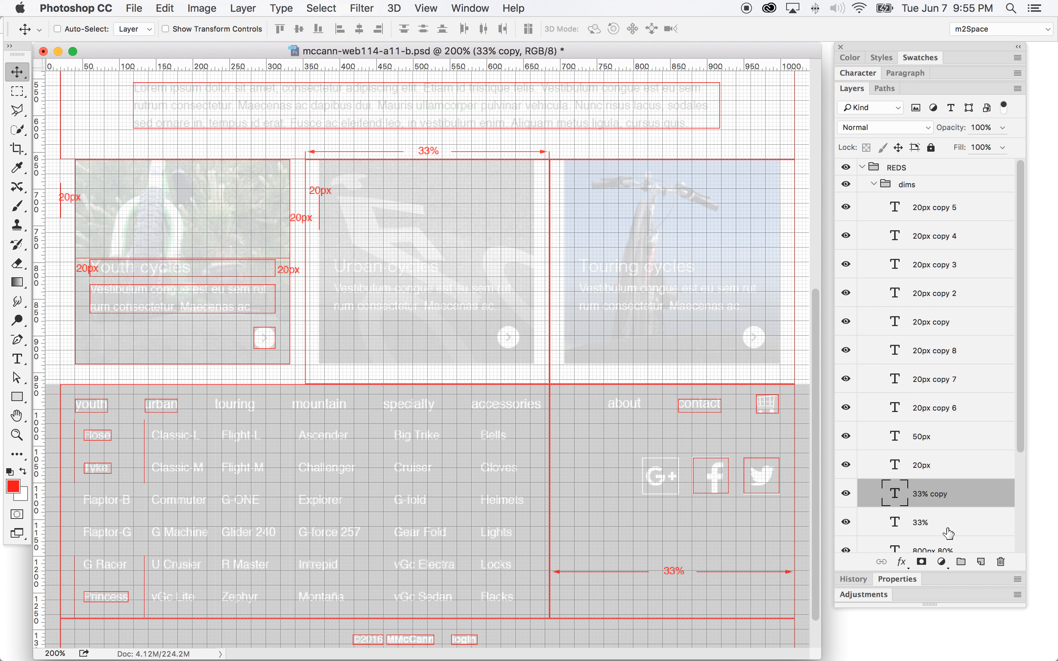
- Save the annotated redline document
scroll(963, 510, down, 2)
scroll(620, 439, up, 10)
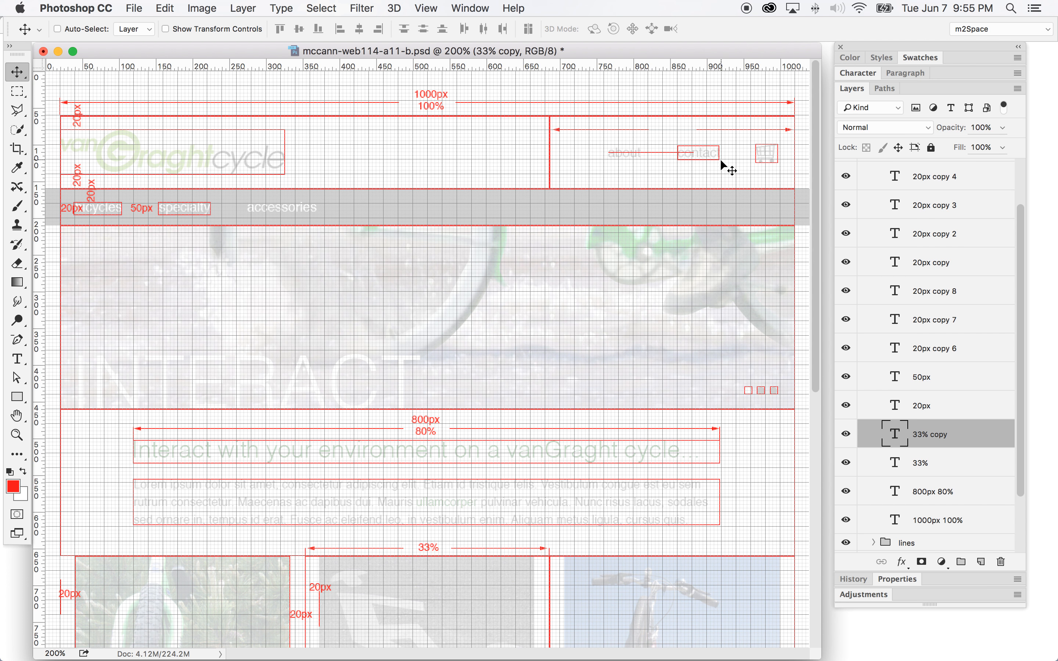
scroll(778, 408, down, 2)
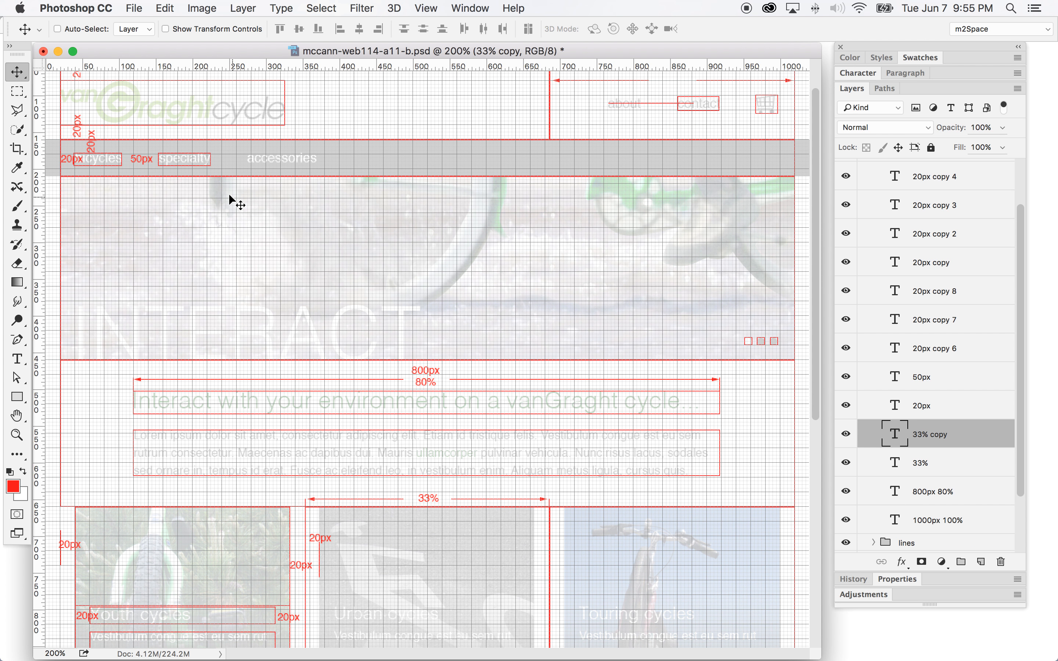
scroll(222, 198, up, 2)
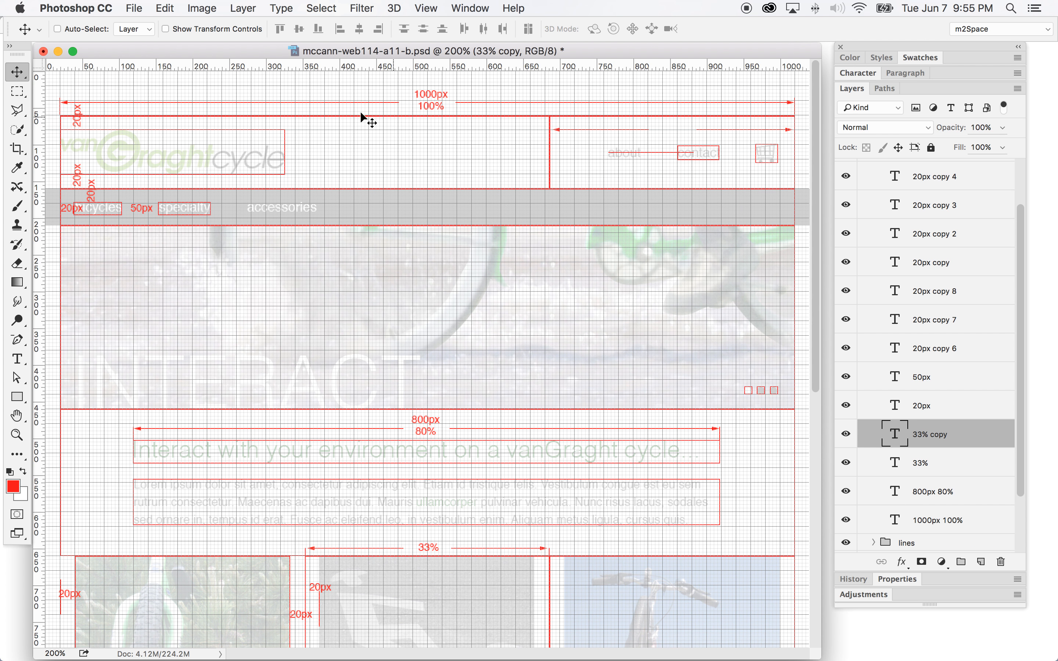
click(132, 7)
click(145, 152)
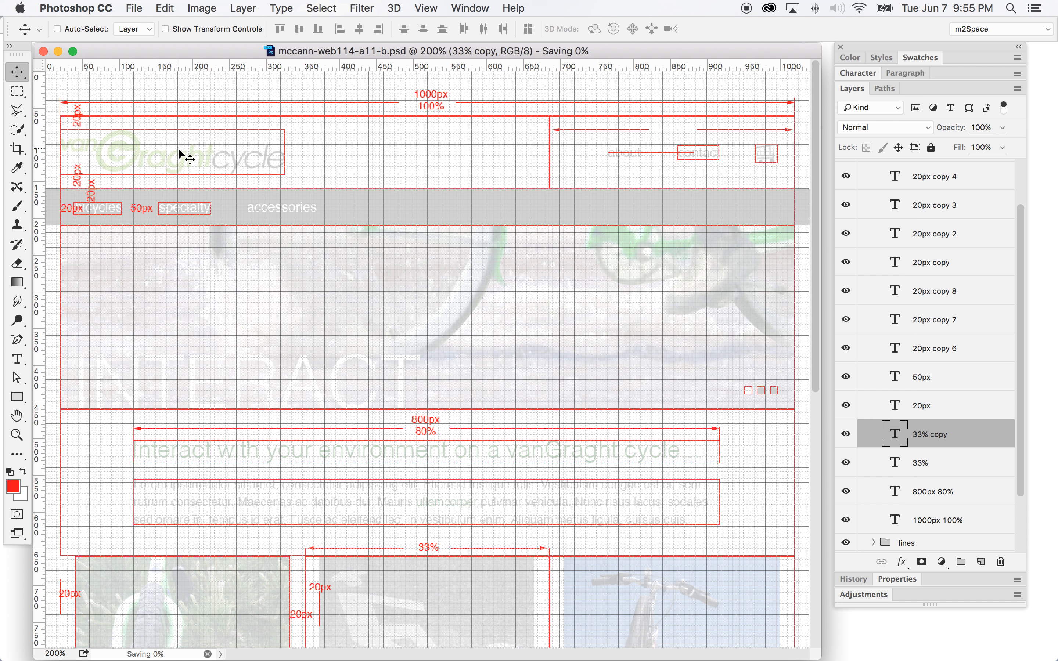
mouse_move(7, 321)
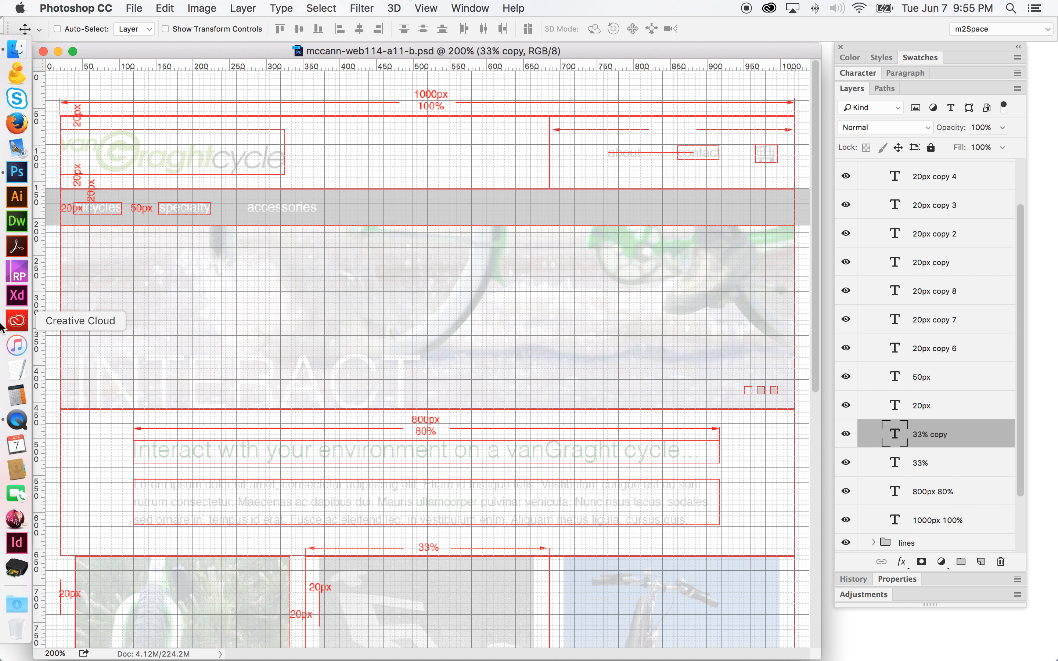
right_click(15, 352)
right_click(23, 419)
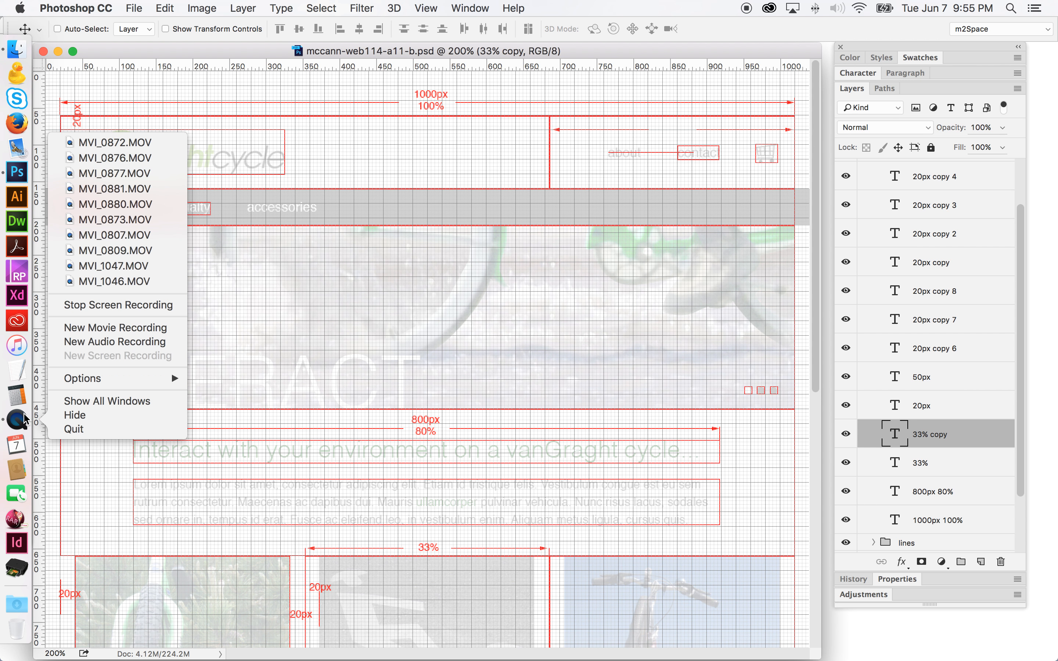